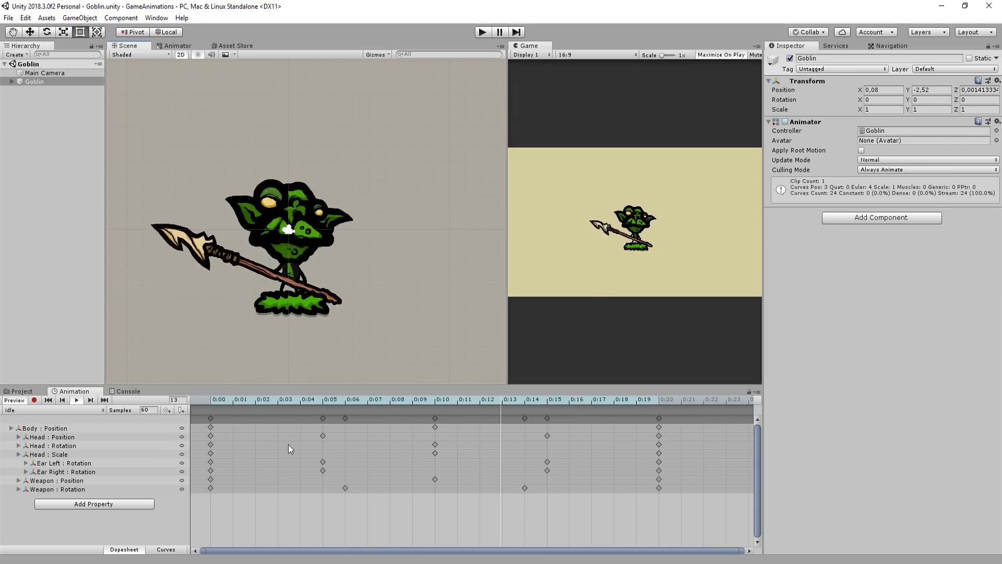
Scroll the Goblin idle clip's timeline and move the playhead back to an earlier frame
scroll(288, 444, down, 1)
click(255, 417)
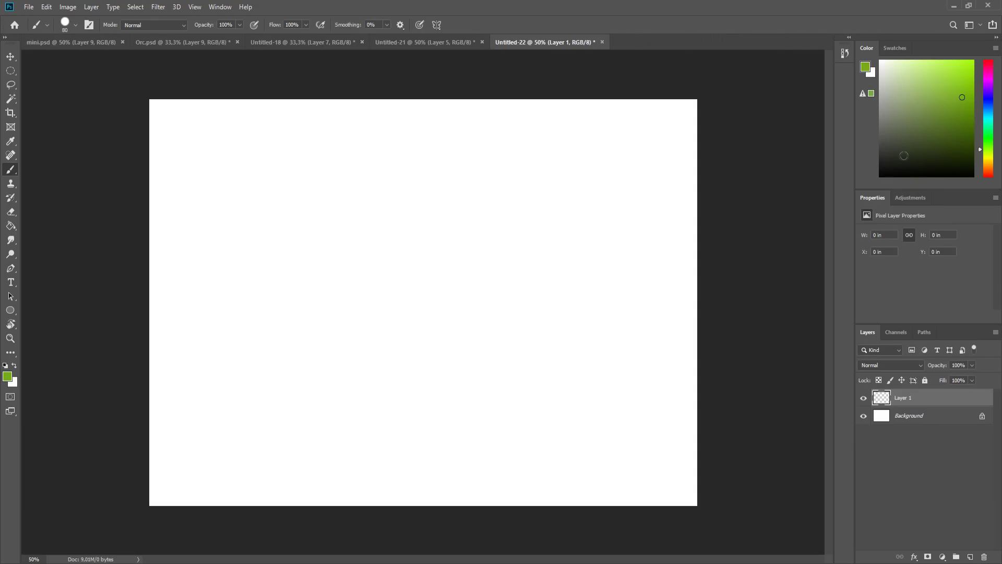
Sketch a black bird-like doodle, then set up a new 7x5 in document
mouse_move(460, 239)
mouse_down()
mouse_move(370, 230)
mouse_move(448, 182)
mouse_move(508, 217)
mouse_move(512, 355)
mouse_move(545, 382)
mouse_move(450, 298)
mouse_move(419, 304)
mouse_move(517, 239)
mouse_move(516, 325)
mouse_move(464, 307)
mouse_move(445, 230)
mouse_move(447, 252)
mouse_move(418, 243)
mouse_up()
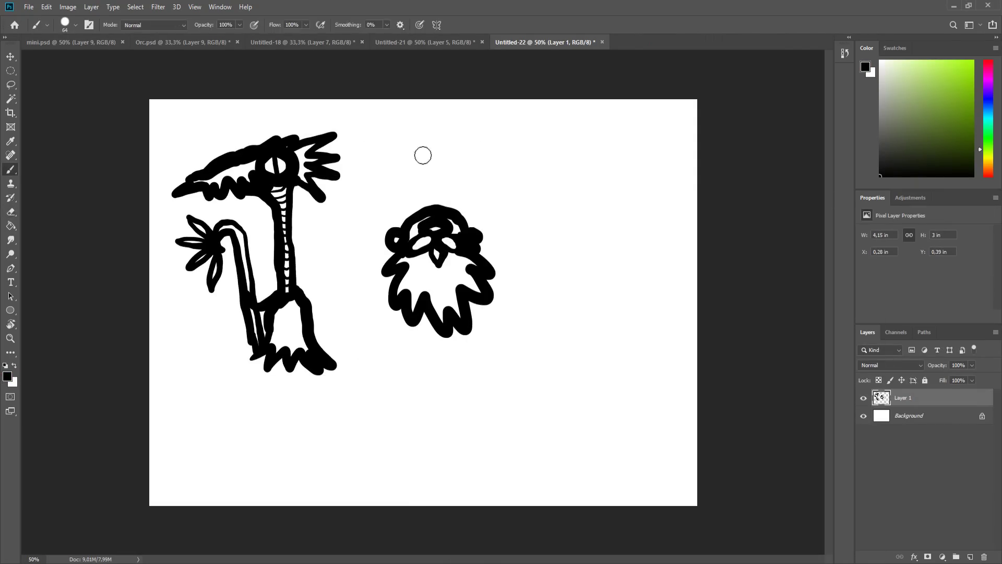
key(ctrl+n)
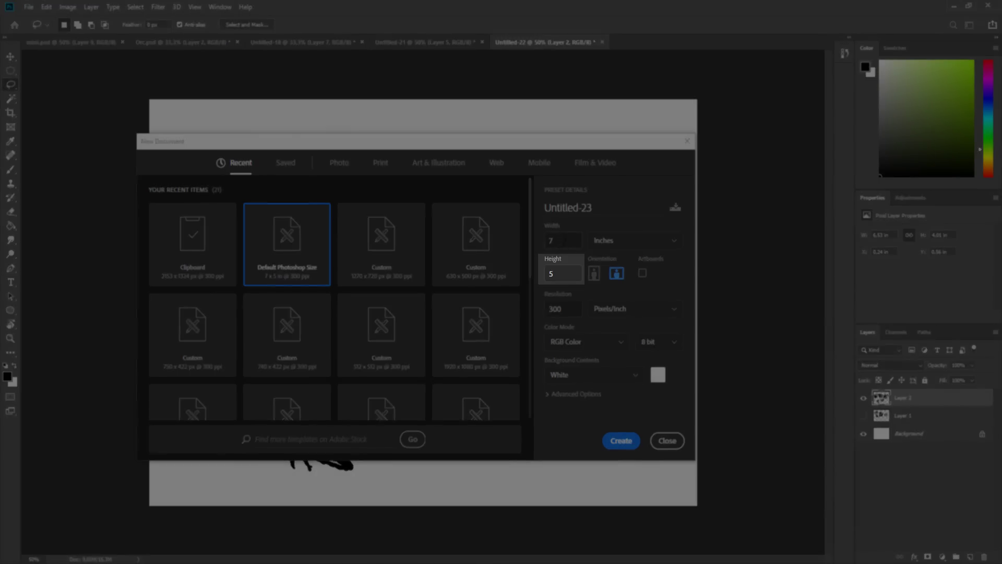
click(565, 241)
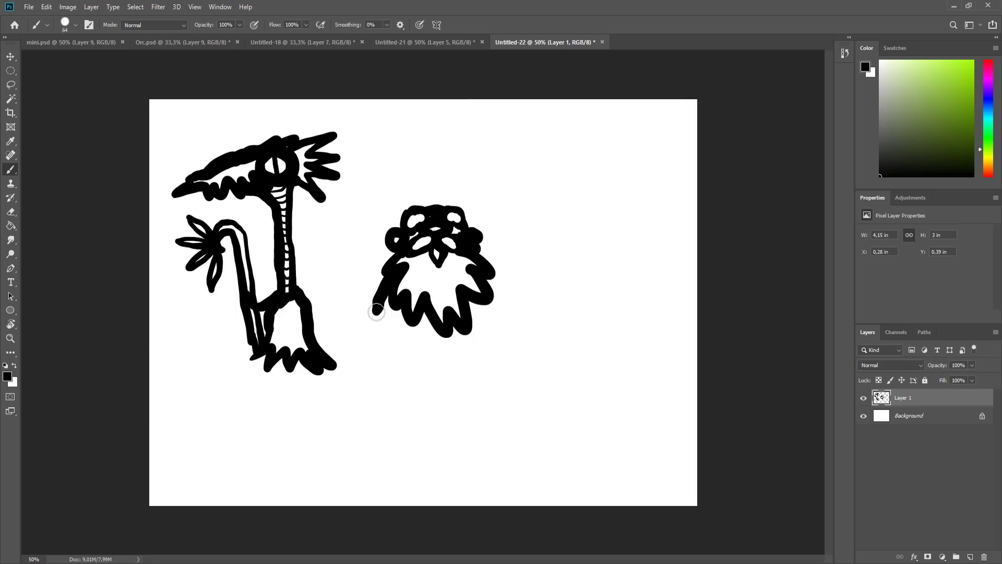
Brush a bear-like figure with legs, shield, axe and horns
mouse_move(459, 334)
mouse_down()
mouse_move(367, 284)
mouse_move(544, 210)
mouse_move(421, 195)
mouse_move(460, 177)
mouse_up()
drag(569, 237, 565, 258)
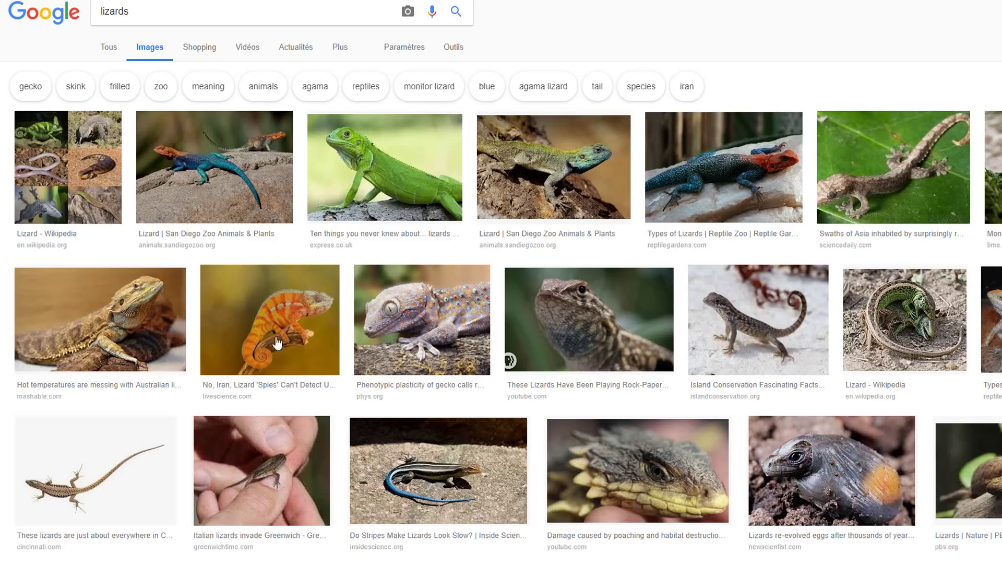
scroll(300, 345, down, 3)
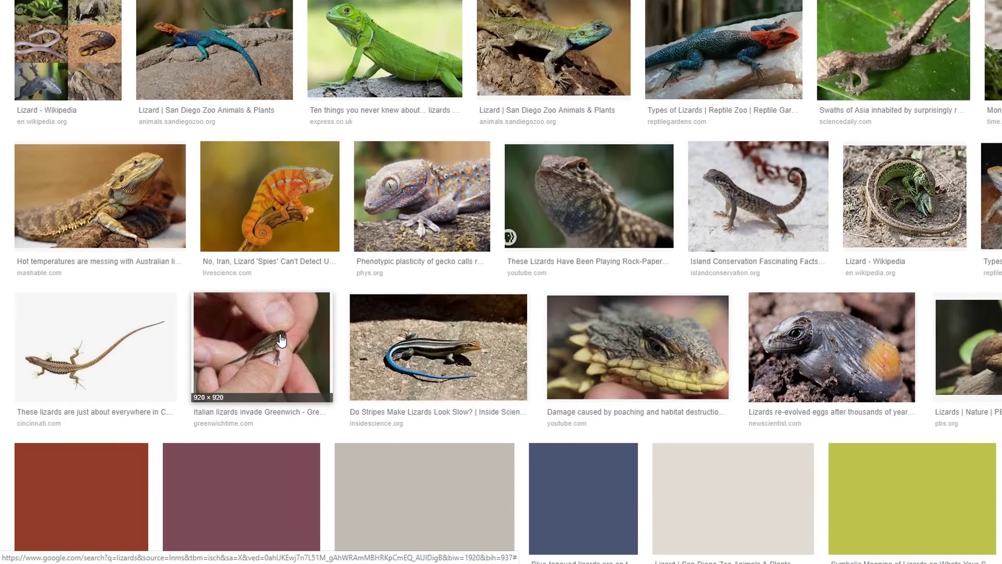
scroll(269, 347, down, 12)
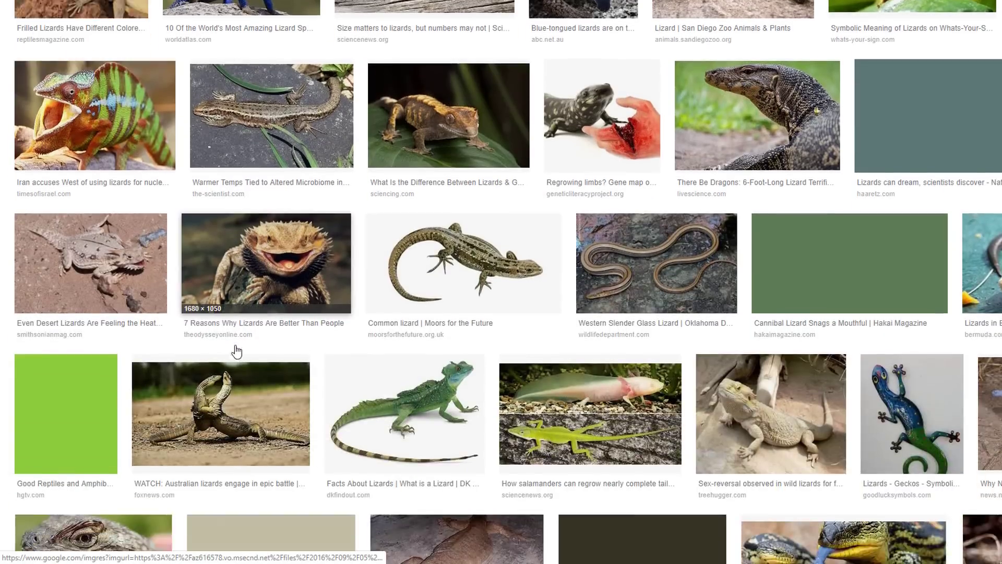
scroll(236, 351, down, 3)
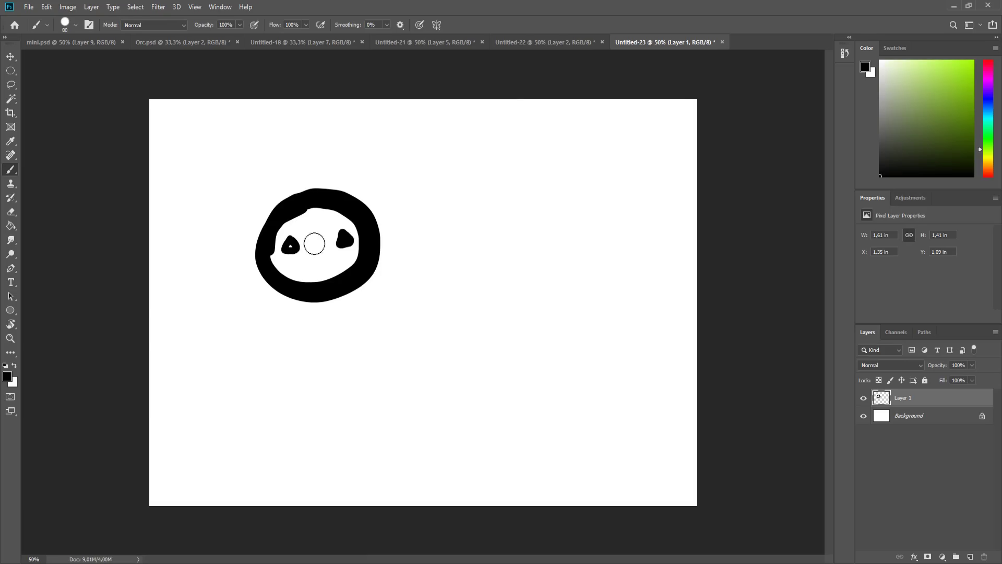
Doodle a round-headed creature with a pointed stem, arms, legs and two wings
drag(313, 239, 276, 231)
drag(299, 194, 318, 193)
mouse_move(301, 302)
mouse_down()
mouse_move(377, 319)
mouse_move(307, 387)
mouse_move(356, 380)
mouse_up()
drag(386, 165, 418, 214)
mouse_move(252, 153)
mouse_down()
mouse_move(235, 202)
mouse_move(246, 230)
mouse_up()
mouse_move(503, 267)
mouse_down()
mouse_move(491, 294)
mouse_move(550, 277)
mouse_move(618, 300)
mouse_move(590, 426)
mouse_move(537, 386)
mouse_move(392, 340)
mouse_up()
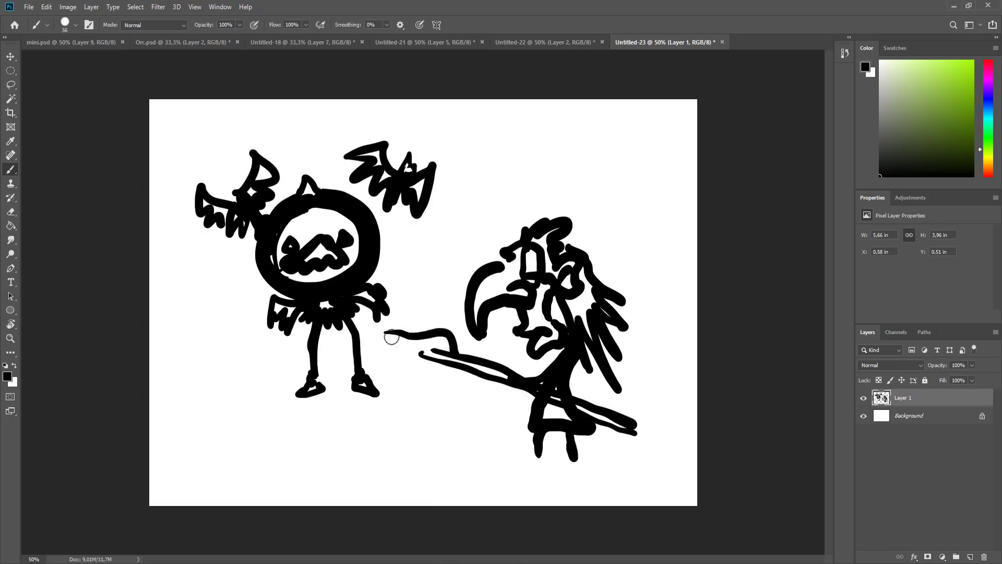
Hide Layer 1 and, on a new Layer 2, draw a one-eyed creature holding a spiky flower
click(863, 398)
click(970, 557)
right_click(365, 197)
mouse_move(376, 219)
mouse_down()
mouse_move(358, 296)
mouse_move(405, 226)
mouse_move(304, 385)
mouse_move(290, 228)
mouse_up()
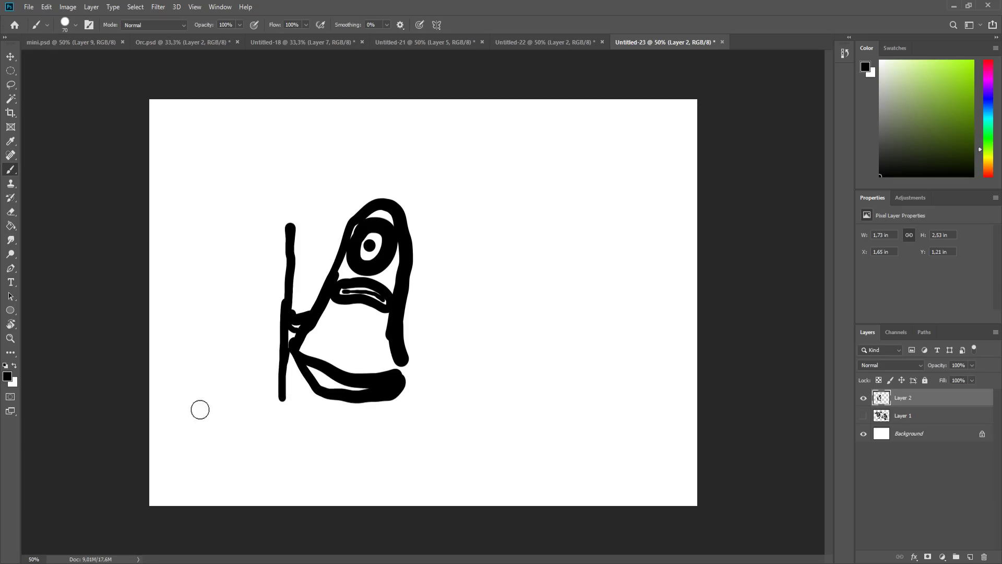
mouse_move(295, 314)
mouse_down()
mouse_move(308, 217)
mouse_move(324, 245)
mouse_move(245, 209)
mouse_move(315, 248)
mouse_up()
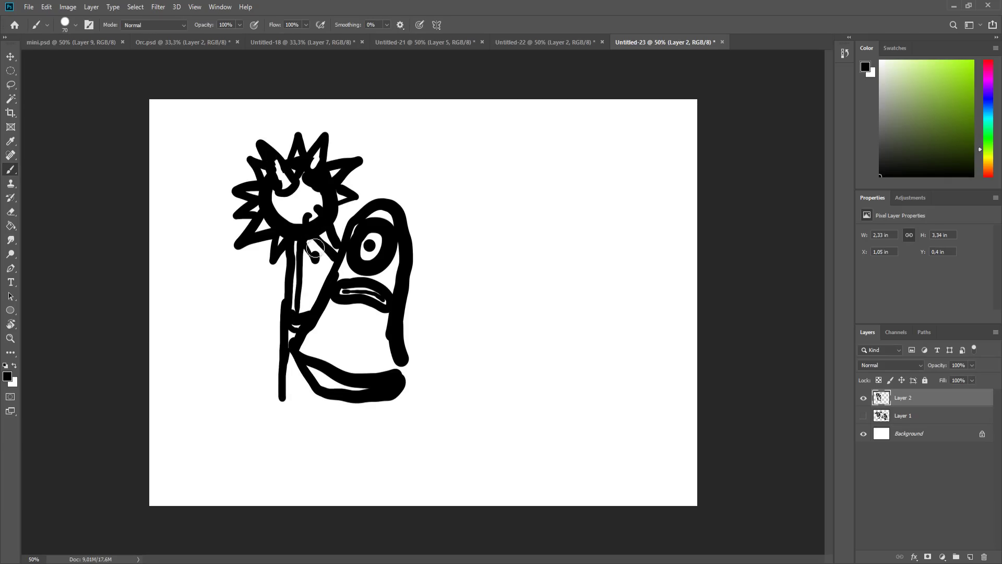
drag(309, 378, 308, 410)
drag(399, 358, 425, 363)
Draw a lips-faced bearded creature, then return to the skeleton knight document
drag(363, 400, 368, 417)
drag(595, 193, 593, 188)
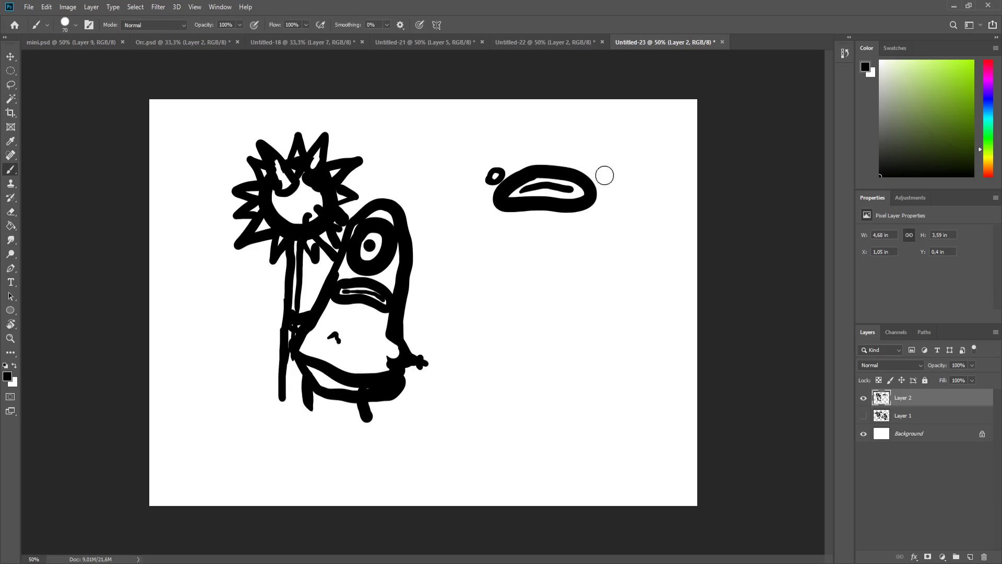
drag(491, 154, 522, 245)
mouse_move(551, 284)
mouse_down()
mouse_move(617, 204)
mouse_move(488, 157)
mouse_up()
drag(522, 282, 567, 292)
drag(585, 188, 535, 207)
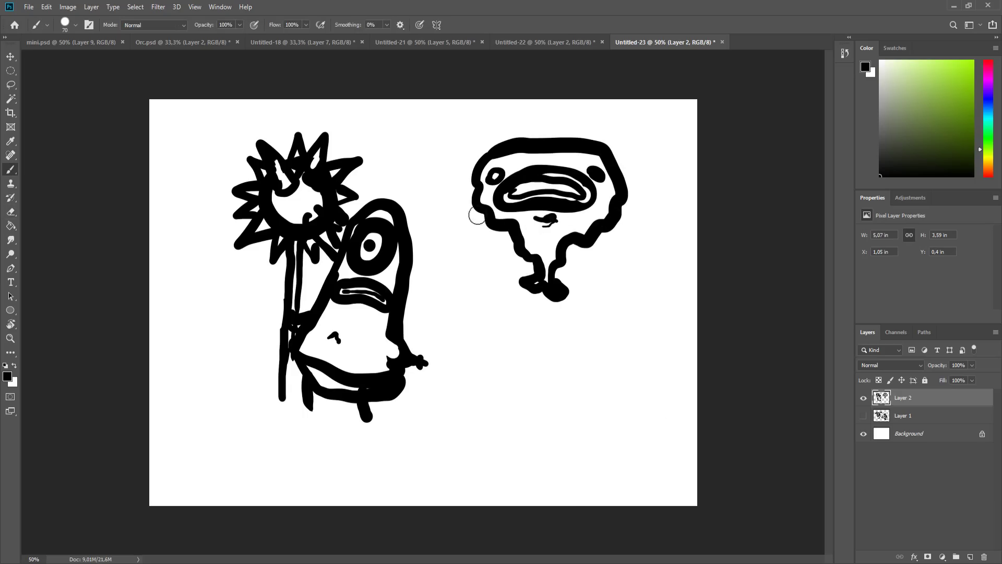
key(ctrl+shift+Tab)
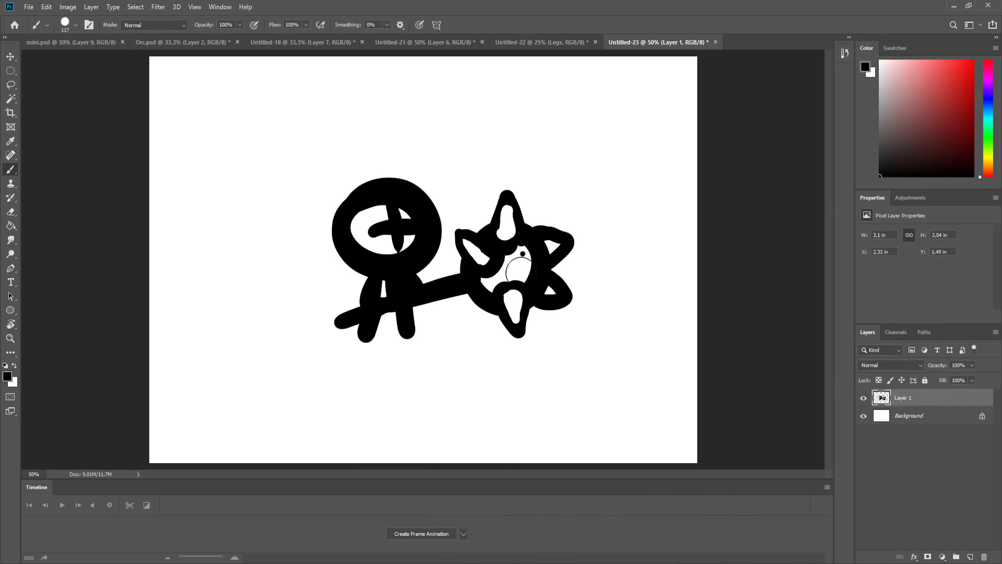
Create a frame animation and draw poses 2 and 3, swinging the star weapon lower left
click(421, 534)
click(157, 556)
click(970, 556)
mouse_move(438, 230)
mouse_down()
mouse_move(404, 228)
mouse_move(522, 313)
mouse_move(563, 293)
mouse_up()
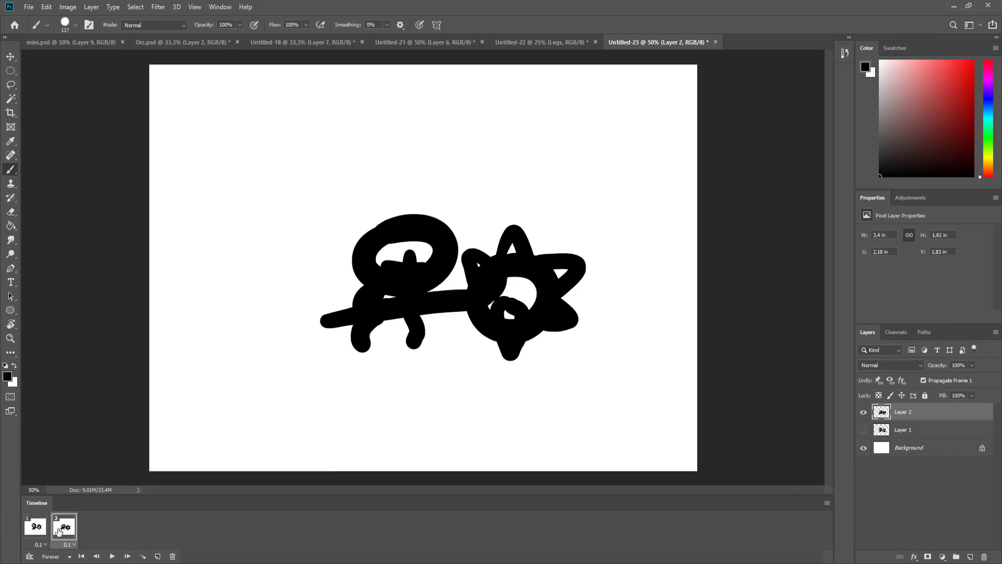
click(157, 556)
click(970, 556)
drag(339, 146, 413, 289)
drag(411, 226, 303, 292)
drag(303, 293, 230, 271)
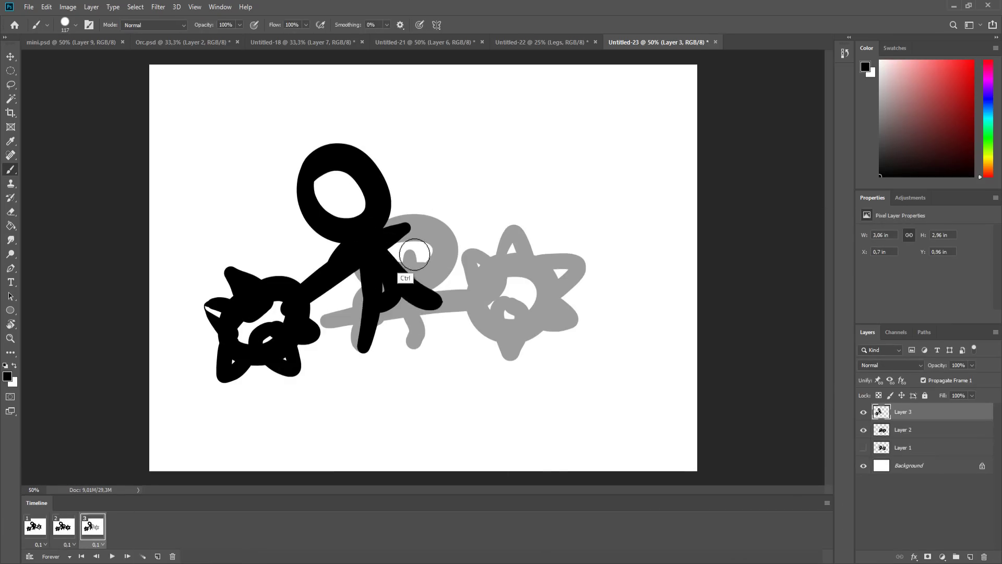
Add frames 4, 5 and 6 with new layers, drawing each pose over the onion skin
click(34, 527)
click(158, 556)
click(970, 557)
mouse_move(344, 219)
mouse_down()
mouse_move(454, 292)
mouse_move(466, 340)
mouse_up()
click(35, 527)
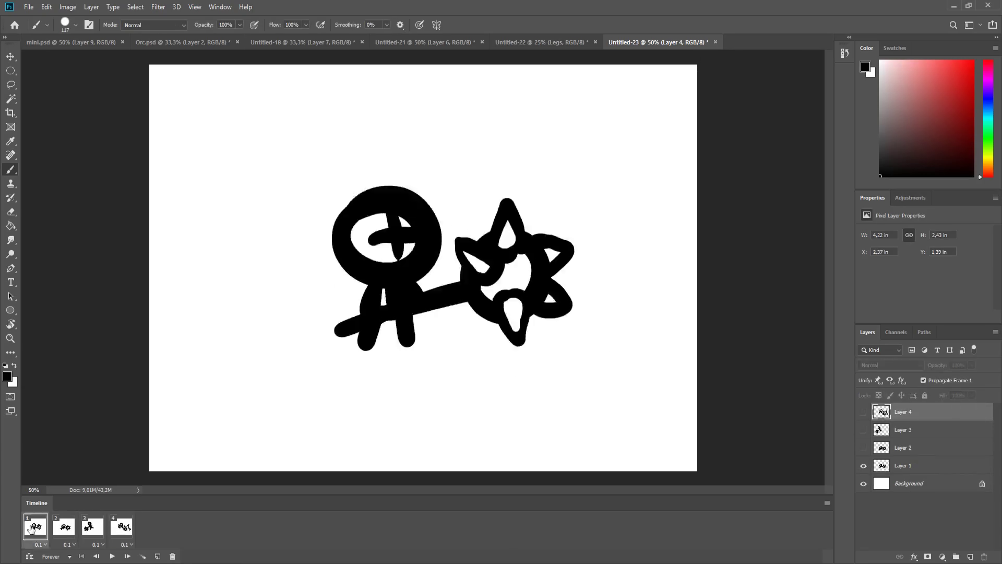
click(157, 556)
mouse_move(344, 188)
mouse_down()
mouse_move(376, 282)
mouse_move(470, 219)
mouse_move(522, 209)
mouse_up()
click(124, 528)
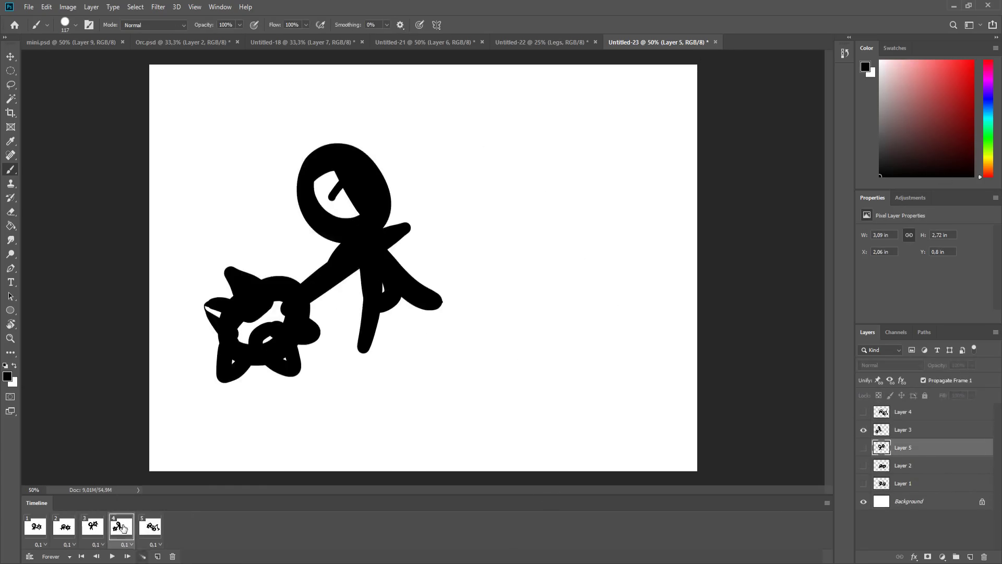
click(157, 556)
mouse_move(292, 178)
mouse_down()
mouse_move(418, 298)
mouse_move(647, 250)
mouse_up()
Step through frames 2 to 6 and play the looping animation
click(65, 528)
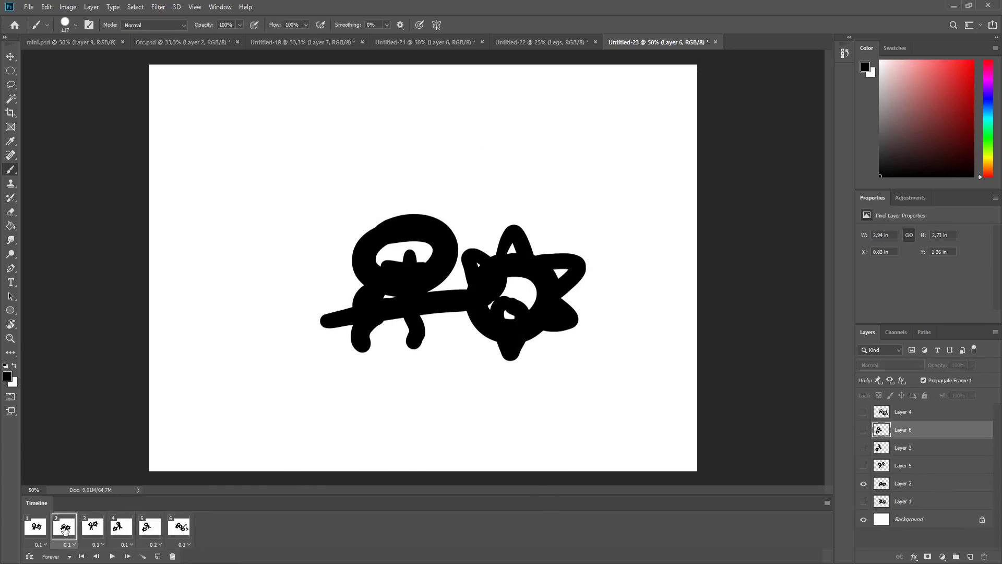
click(93, 529)
click(129, 529)
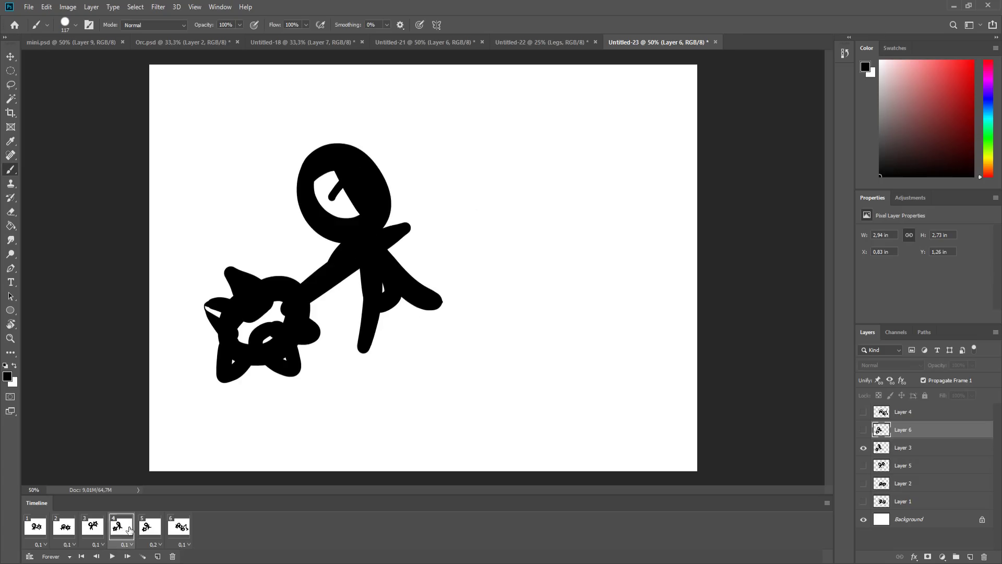
click(150, 529)
click(183, 527)
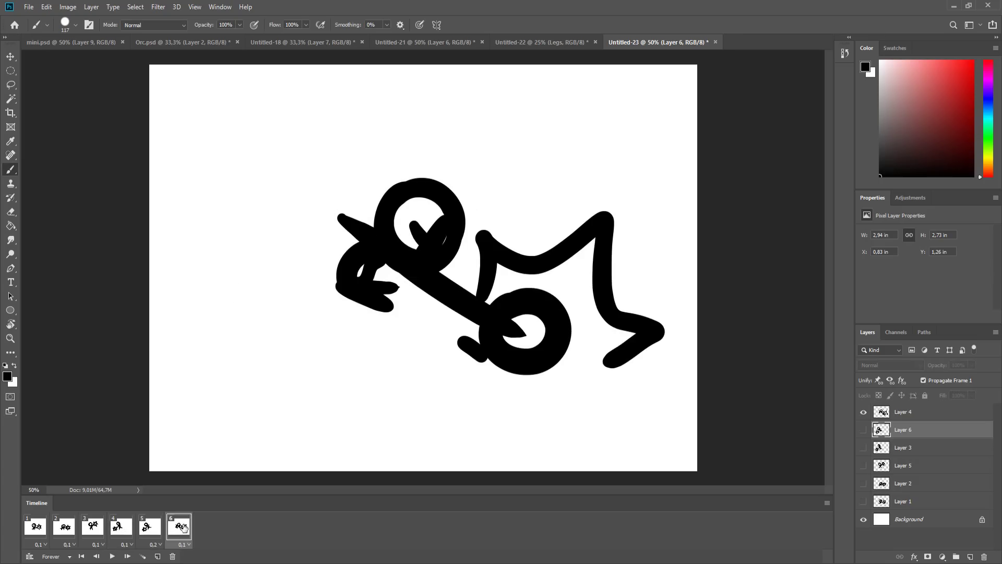
key(space)
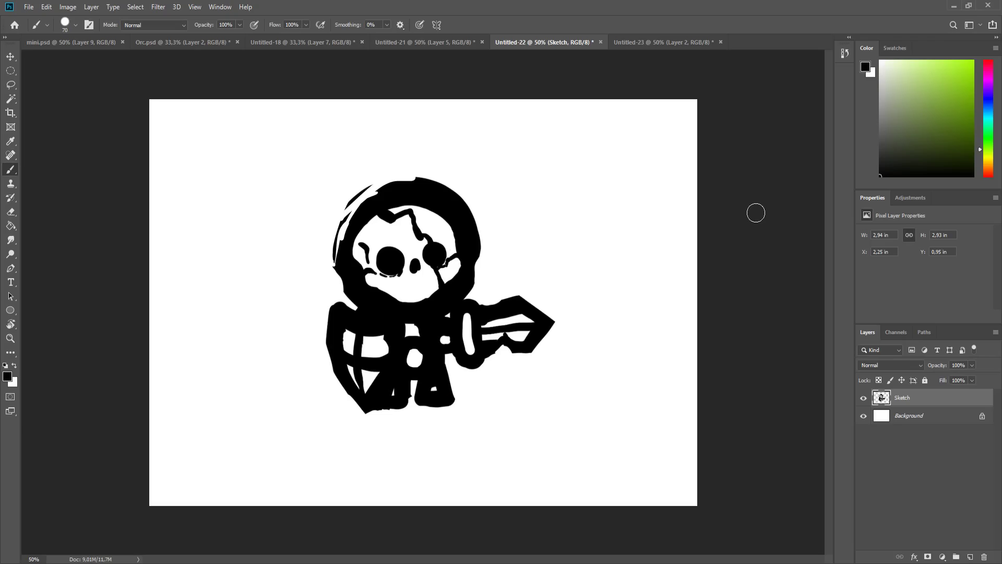
Ink the skull, hood, body, shield, sword and legs in black, then hide the Sketch layer
drag(365, 194, 345, 282)
drag(386, 214, 444, 261)
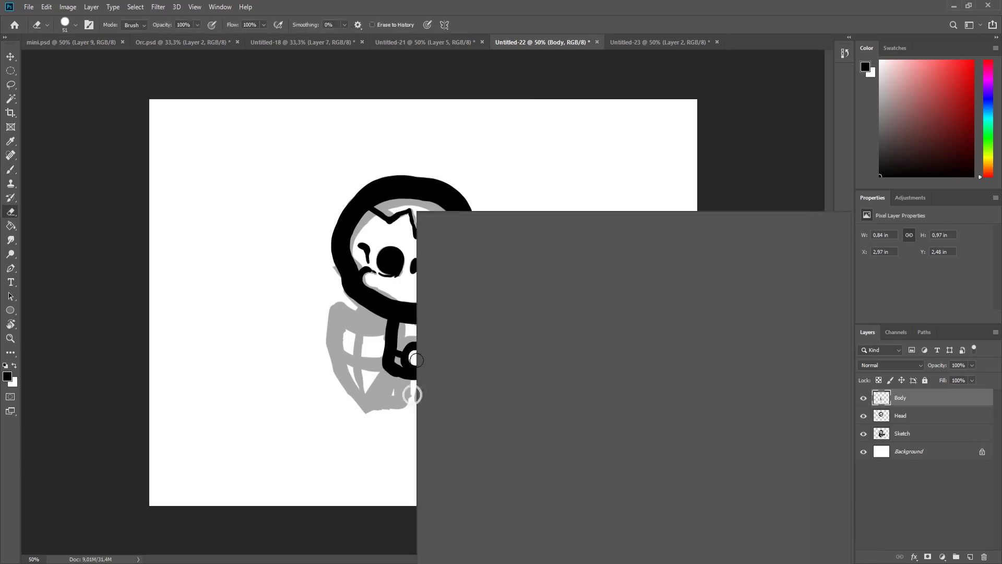
drag(391, 324, 416, 358)
drag(339, 314, 376, 408)
drag(460, 324, 554, 319)
drag(366, 376, 449, 402)
click(863, 486)
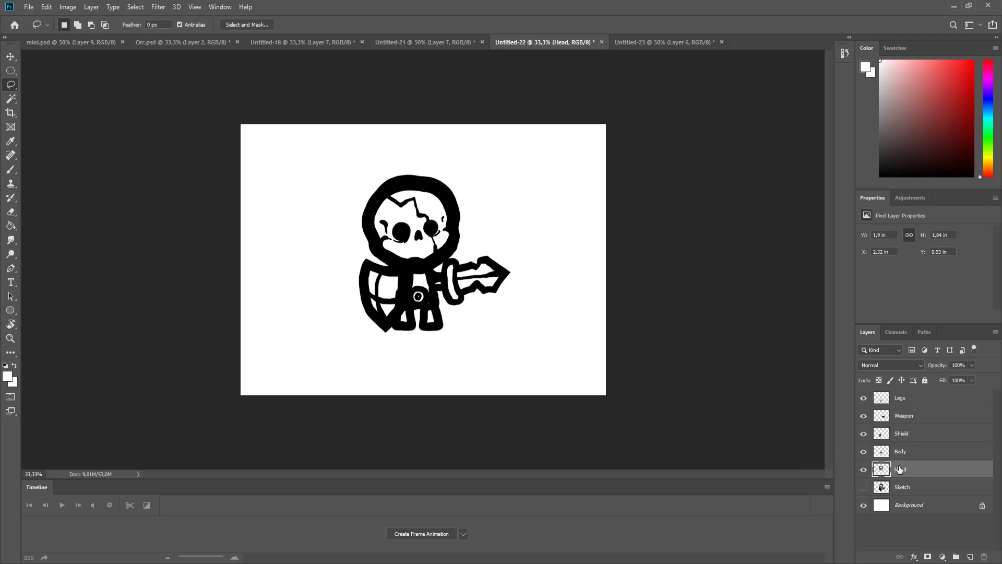
Paint the skull orange with light highlights on a new layer and merge it into Head
click(902, 487)
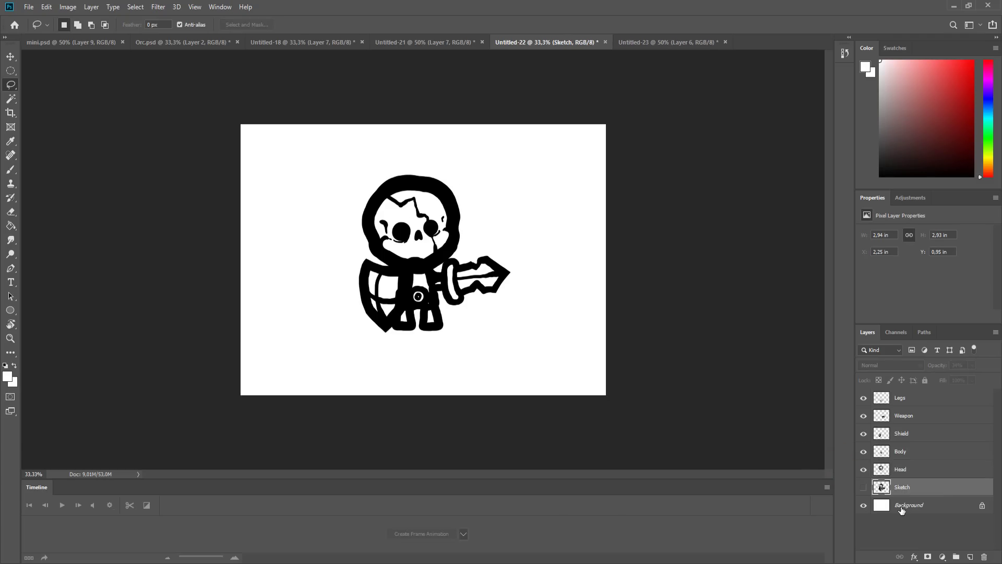
key(ctrl+shift+n)
key(Return)
key(ctrl+plus)
key(b)
click(944, 80)
mouse_move(365, 198)
mouse_down()
mouse_move(408, 229)
mouse_move(397, 241)
mouse_move(435, 211)
mouse_up()
click(921, 71)
key([)
key([)
key([)
drag(375, 188, 455, 201)
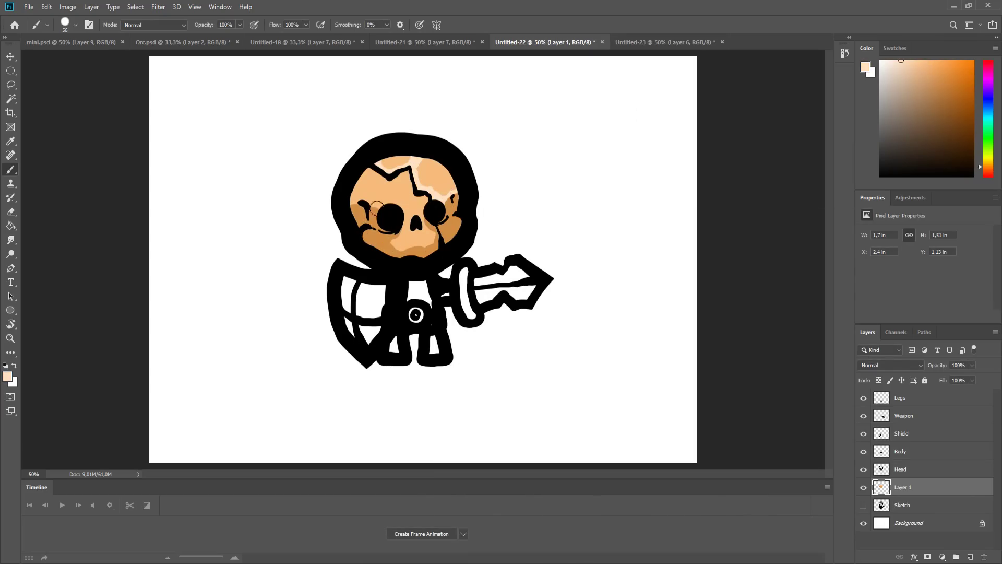
drag(372, 214, 399, 201)
shift+click(911, 470)
right_click(911, 469)
click(894, 334)
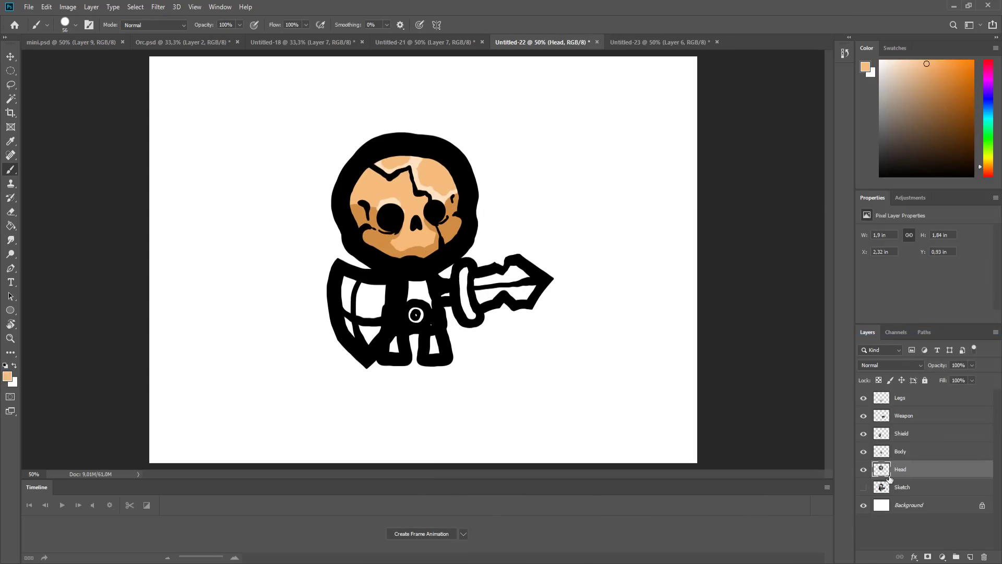
Colour the tunic dark red and fill the shield blue on a new layer
key(ctrl+shift+n)
key(Return)
click(935, 131)
mouse_move(415, 314)
mouse_down()
mouse_move(417, 277)
mouse_move(417, 314)
mouse_move(380, 300)
mouse_move(366, 329)
mouse_up()
right_click(903, 470)
click(947, 89)
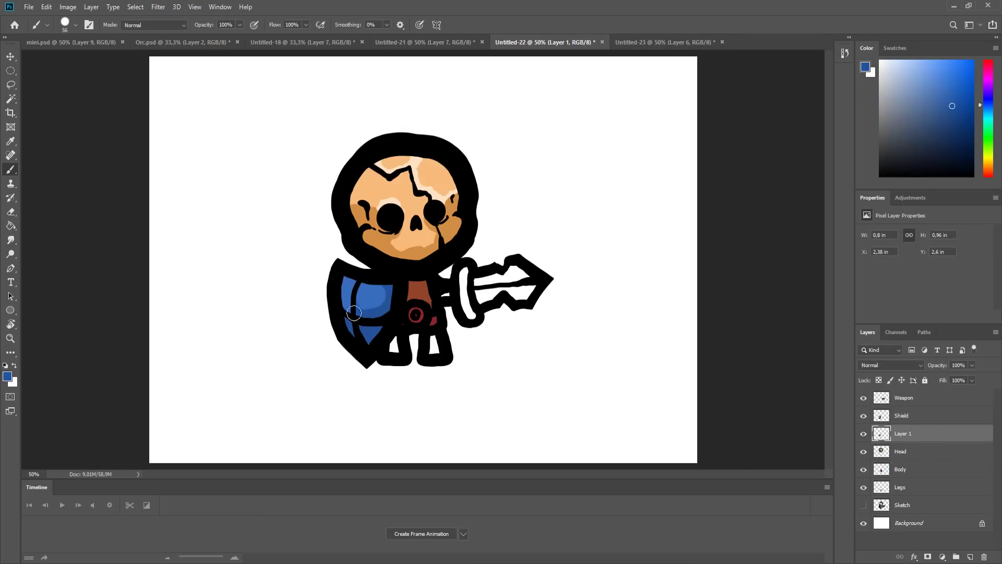
key(ctrl+])
click(989, 89)
Paint the sword blade tan with a red hilt and reset colours to black
click(934, 79)
mouse_move(478, 287)
mouse_down()
mouse_move(533, 289)
mouse_move(464, 297)
mouse_move(467, 316)
mouse_move(535, 287)
mouse_up()
click(938, 102)
click(988, 91)
key(ctrl+[)
key(ctrl+[)
key(ctrl+[)
key(ctrl+[)
key(d)
drag(864, 415, 864, 451)
Reorder the layers so Shield sits above Body
click(900, 469)
click(900, 398)
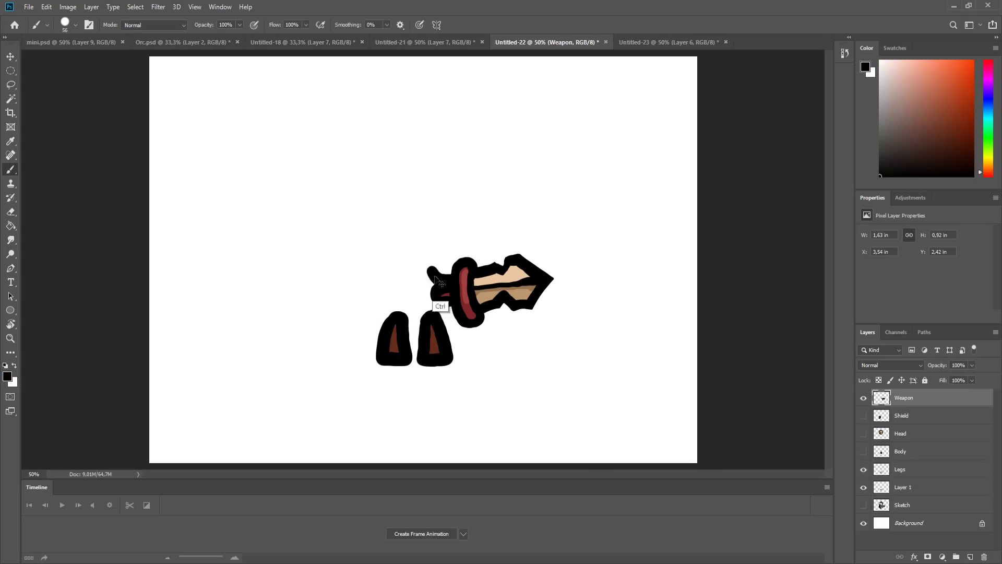
drag(864, 416, 864, 451)
click(900, 451)
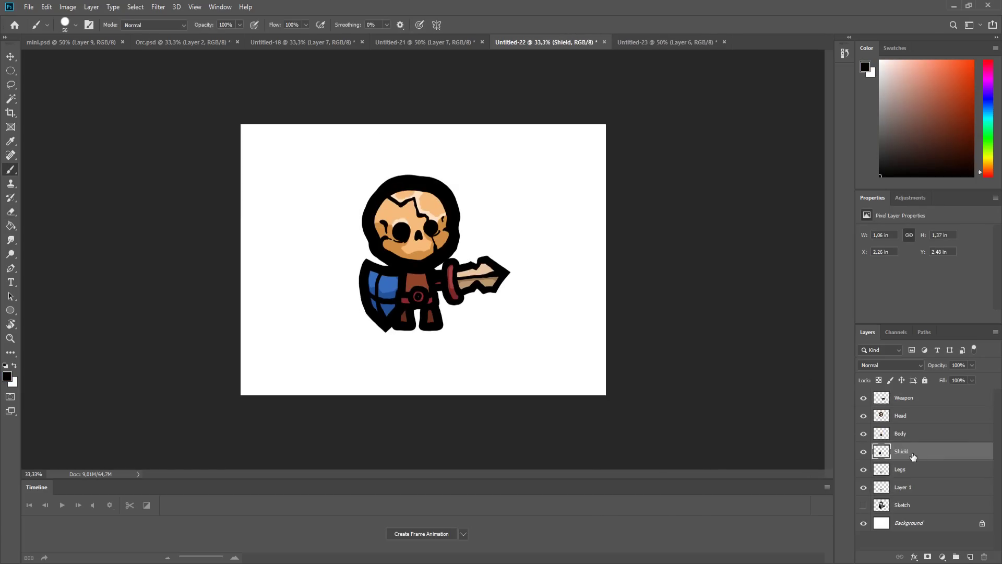
drag(913, 456, 903, 433)
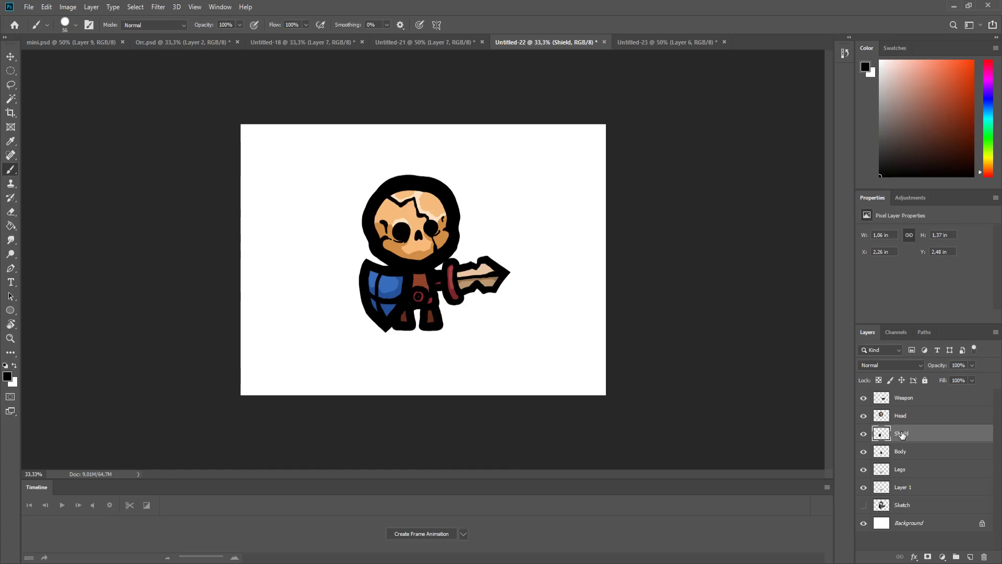
Create a new 7x5 in blank document via File > New
click(28, 7)
click(58, 21)
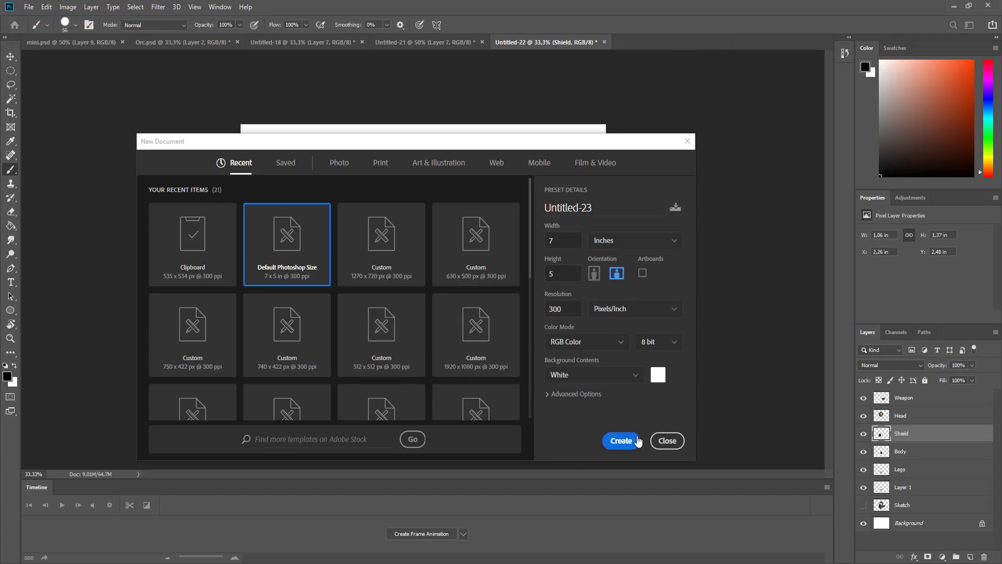
click(633, 443)
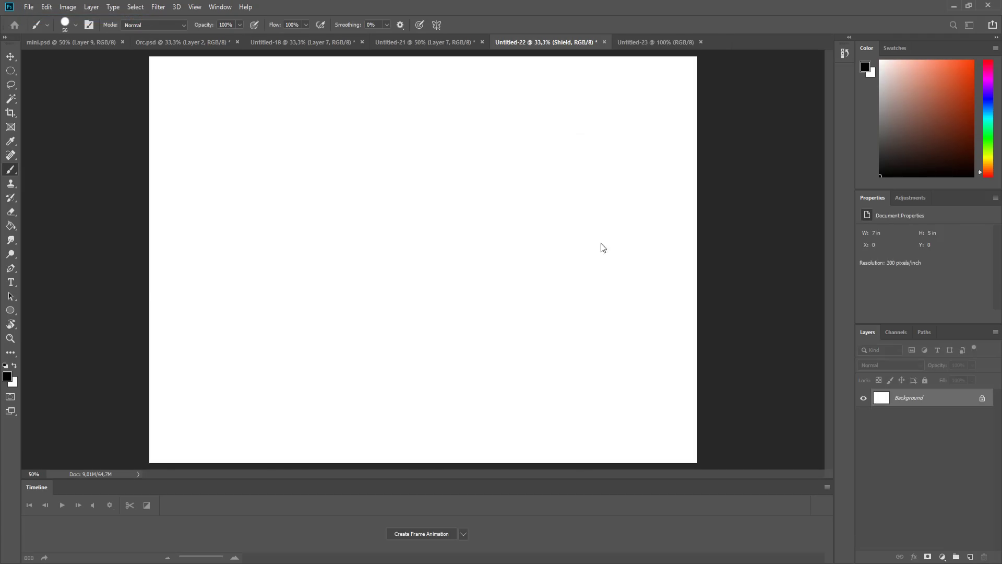
click(575, 43)
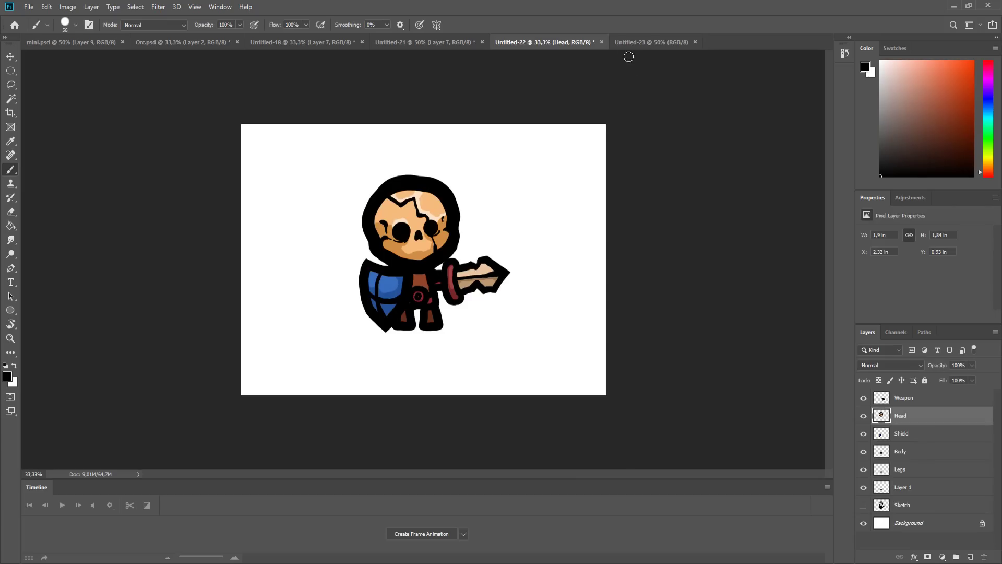
click(633, 42)
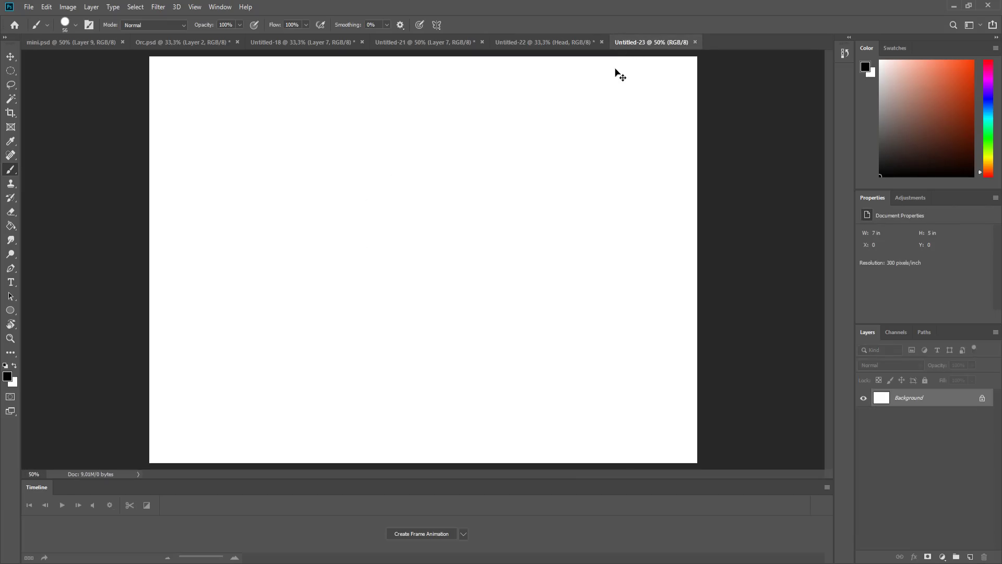
Copy the Head and Weapon layers from Untitled-22 into the new document
ctrl+drag(606, 92, 579, 123)
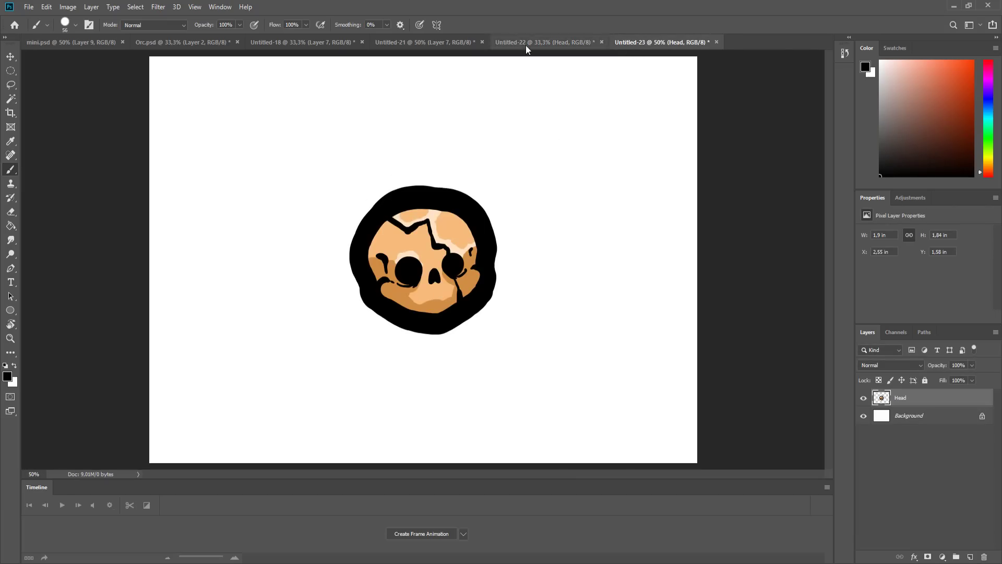
click(546, 42)
click(907, 398)
drag(908, 402, 616, 94)
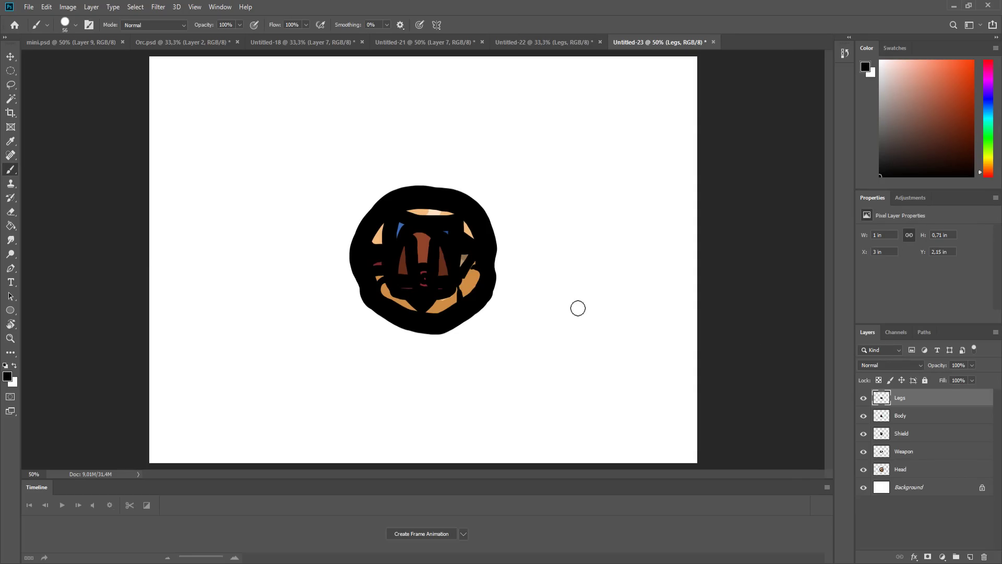
Spread the body parts apart on the canvas and draw a crop box around them
key(v)
drag(423, 281, 258, 314)
mouse_move(423, 246)
mouse_down()
mouse_move(261, 220)
mouse_move(371, 277)
mouse_up()
mouse_move(423, 235)
mouse_down()
mouse_move(386, 172)
mouse_move(536, 238)
mouse_up()
key(b)
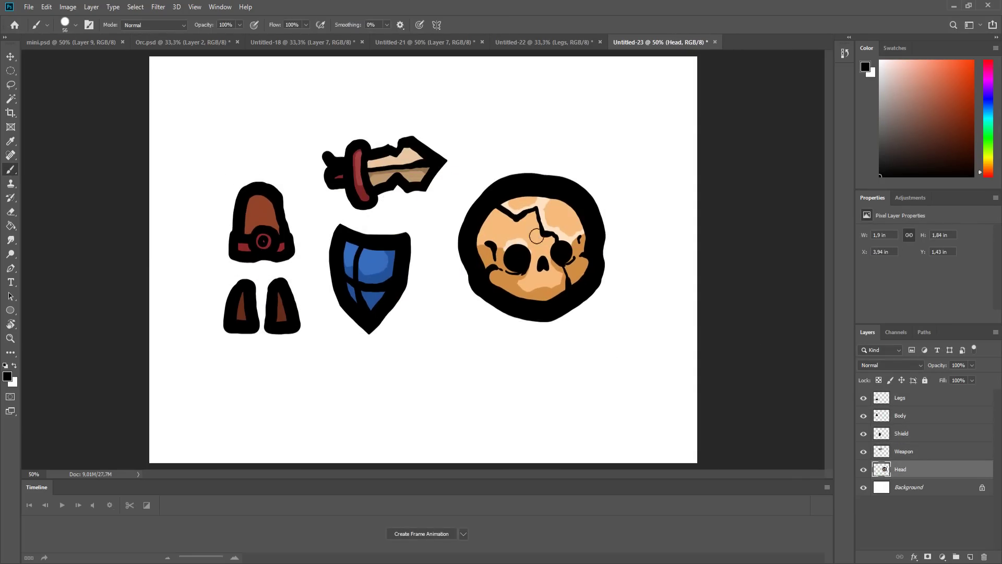
key(c)
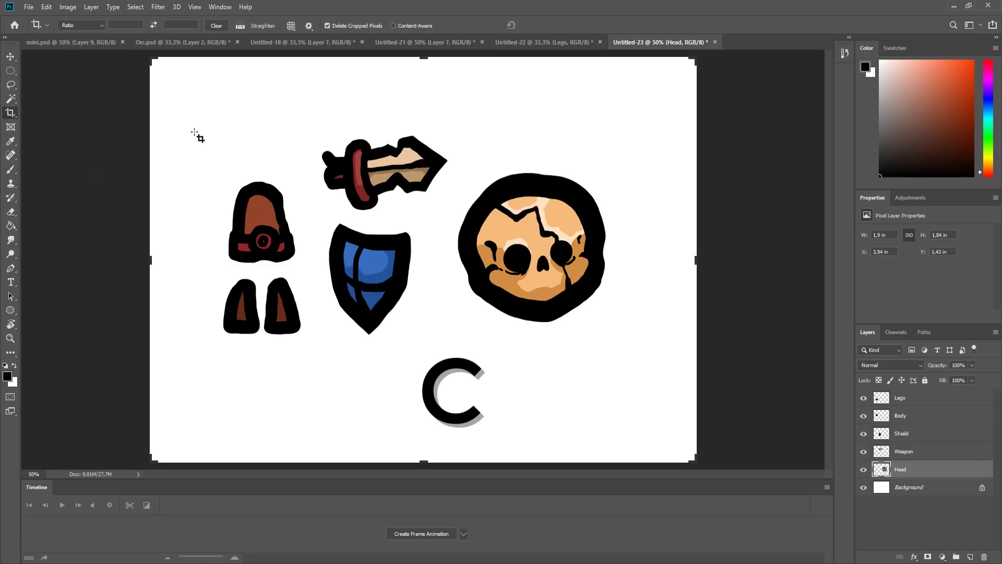
drag(194, 132, 620, 352)
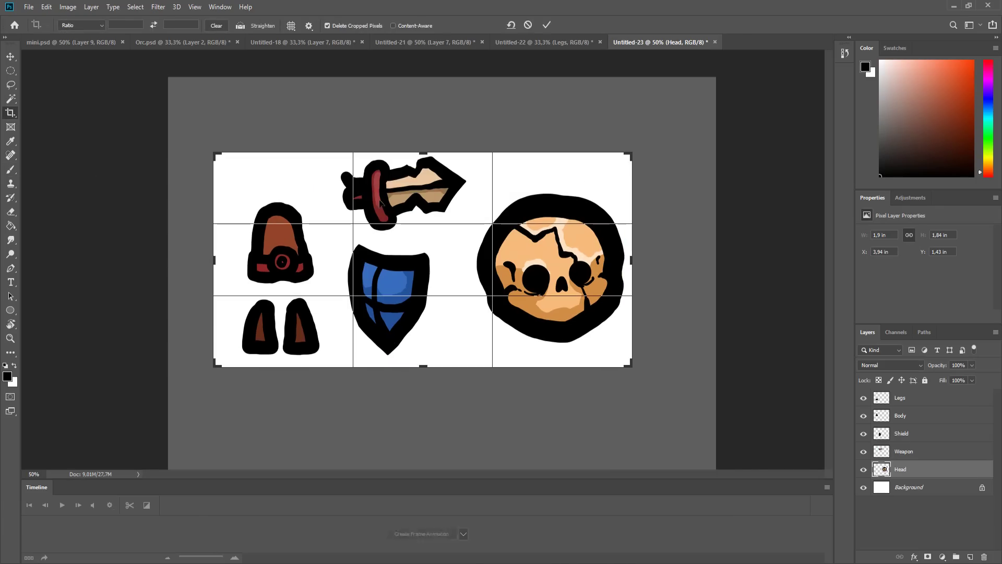
Tighten the crop box, commit it, and hide the white Background layer
drag(224, 160, 226, 150)
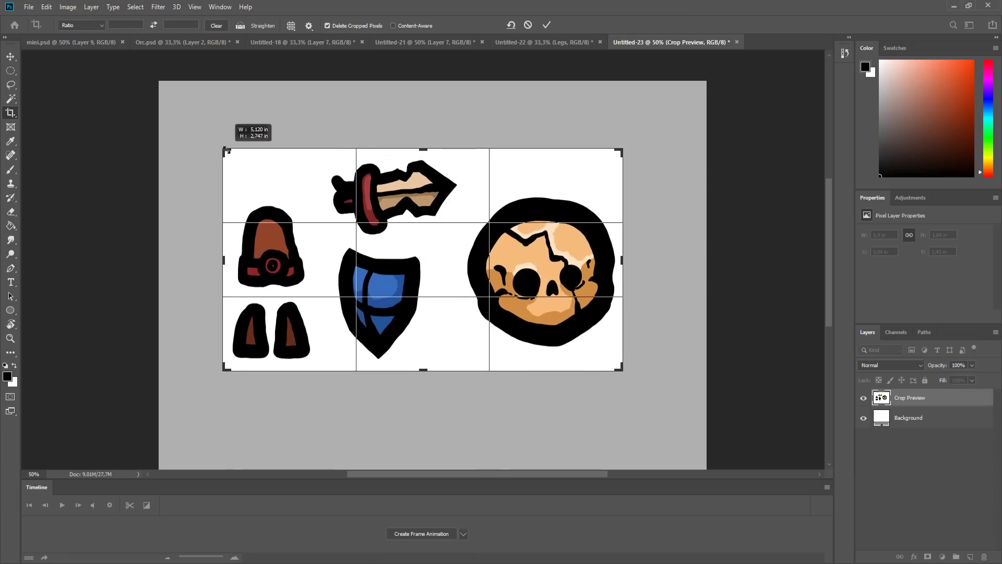
key(Return)
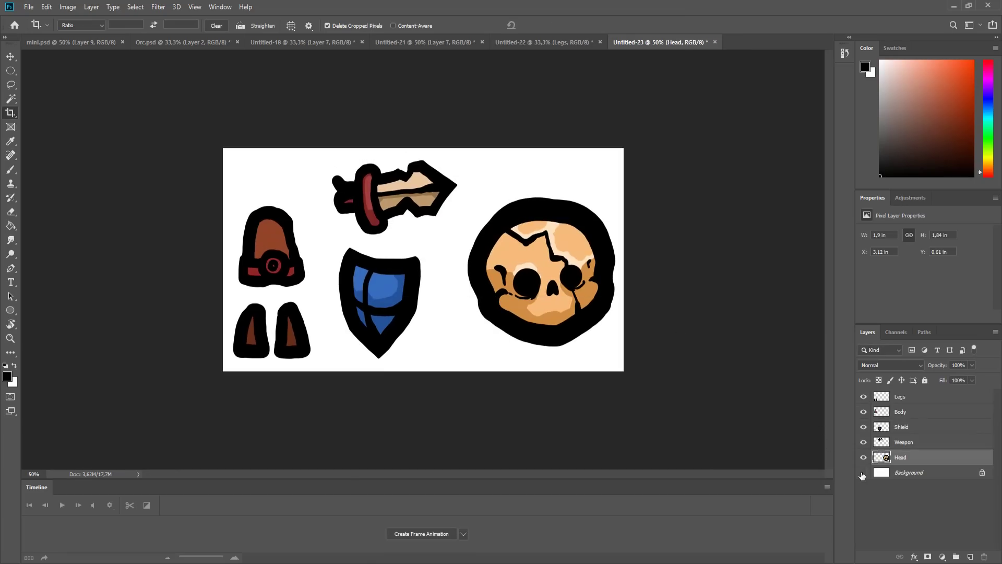
click(863, 473)
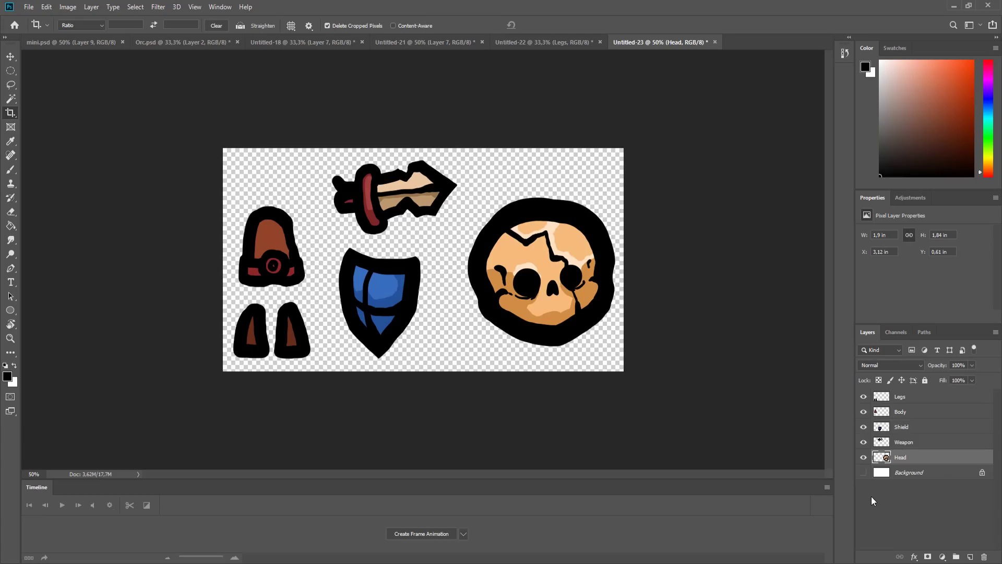
Save the sheet as Skeleton.psd, accepting the Photoshop format options
click(28, 7)
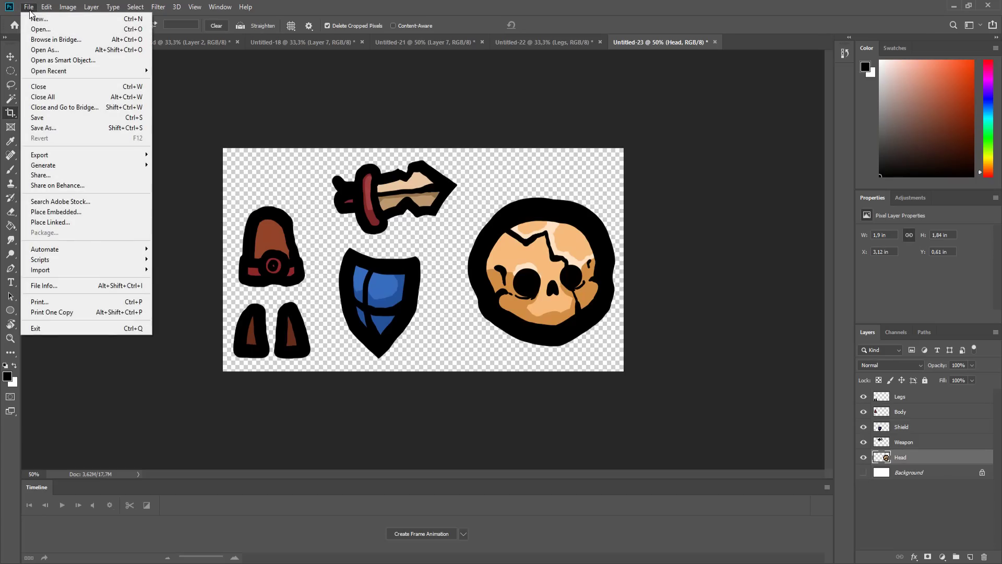
click(57, 128)
text(Skelet)
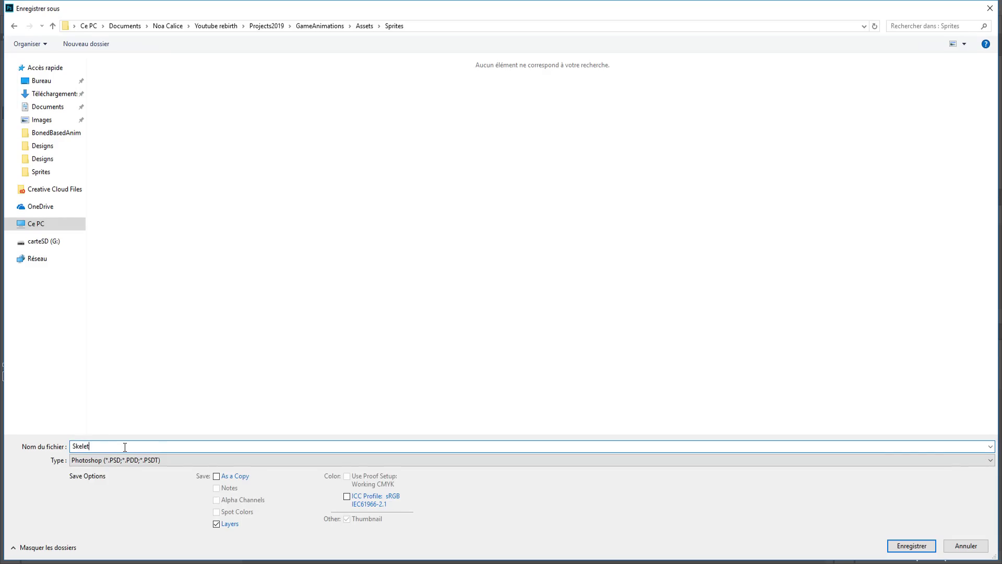
text(on)
key(Return)
click(618, 161)
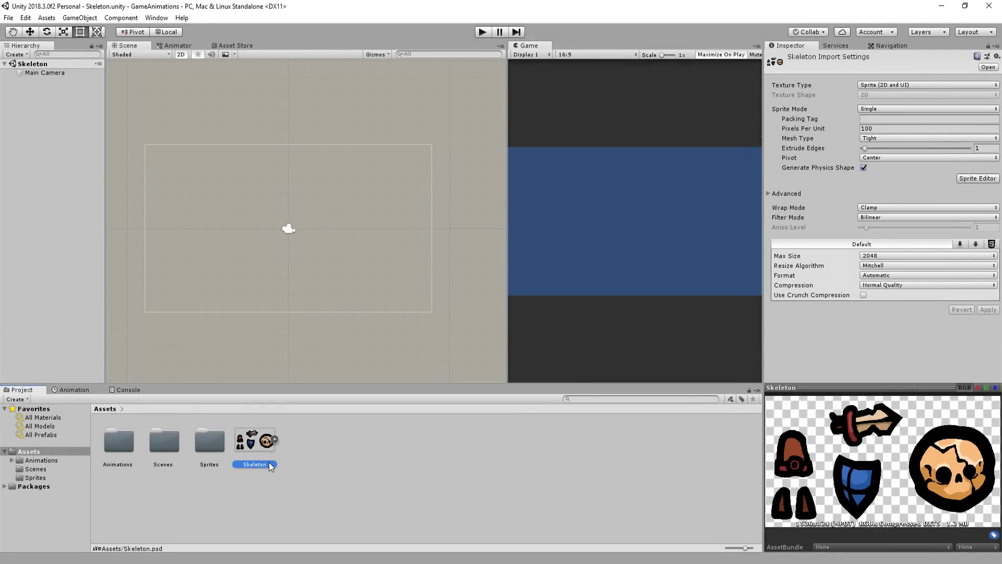
Undo a stray scene placement, set Skeleton's Sprite Mode to Multiple, apply, and open the Sprite Editor
drag(271, 466, 319, 242)
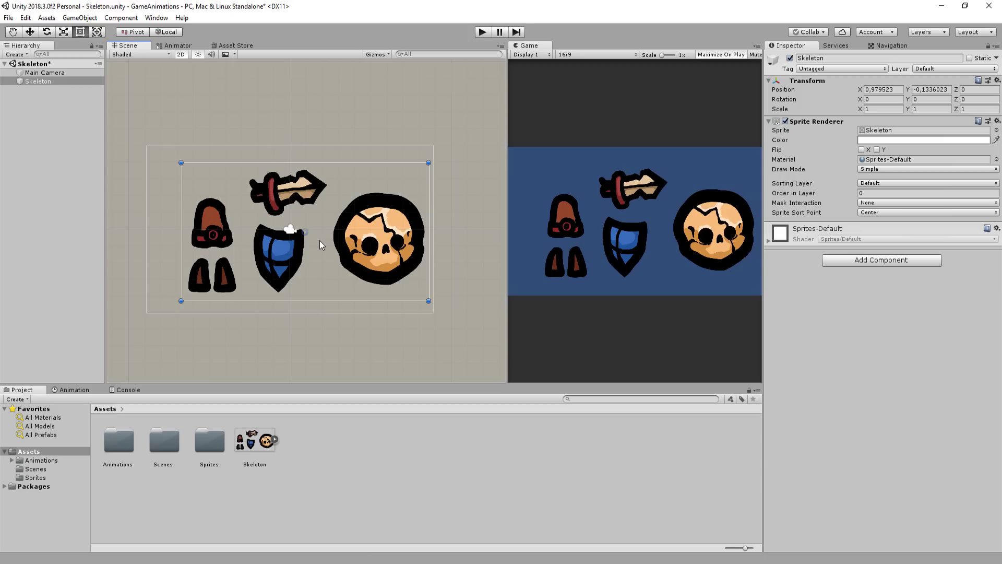
key(ctrl+z)
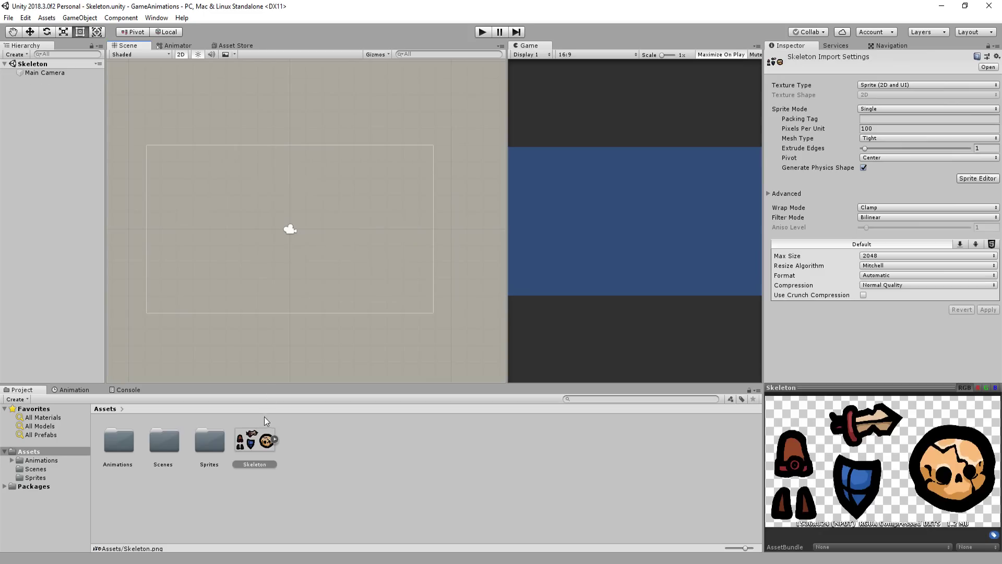
click(866, 113)
click(888, 133)
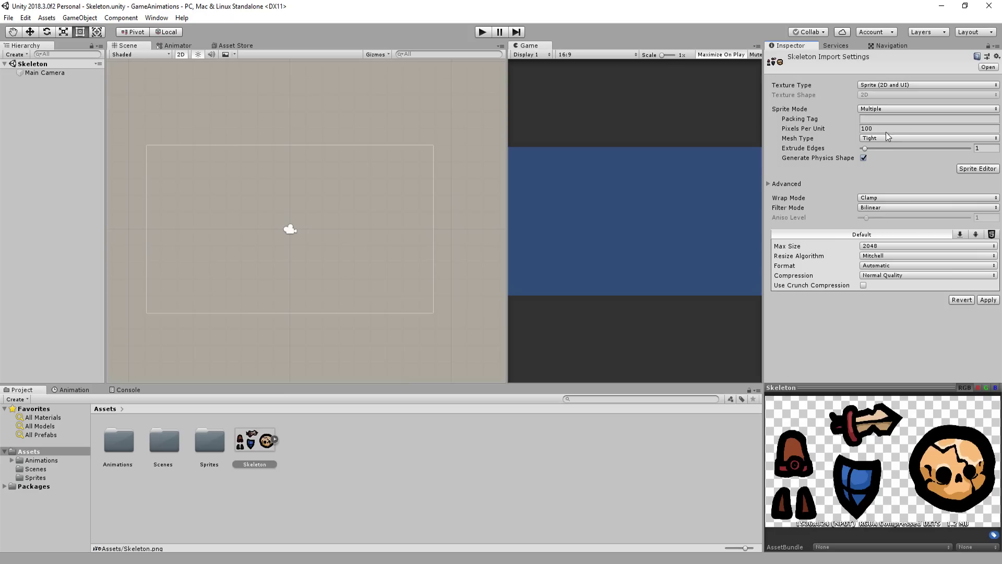
click(988, 301)
click(976, 169)
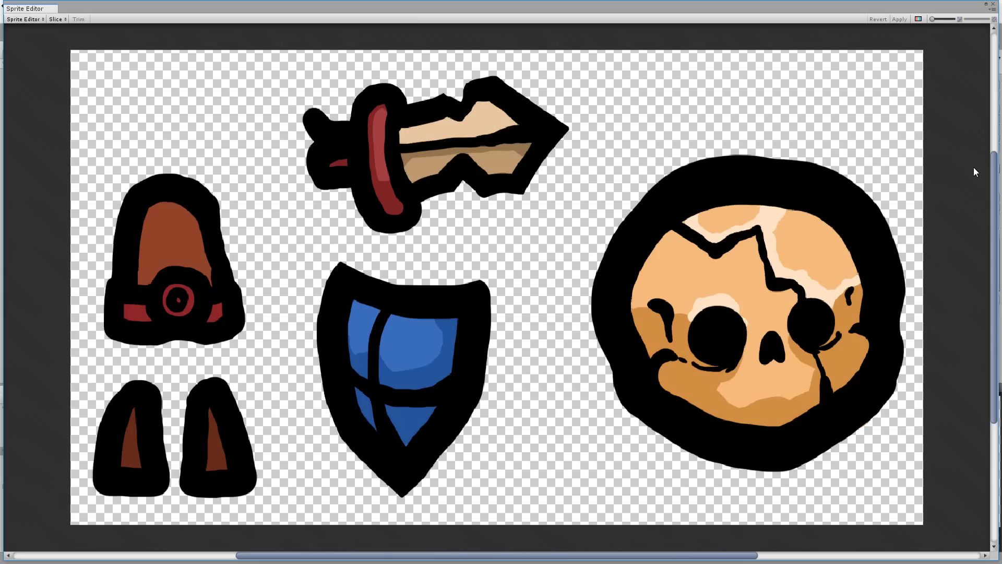
Auto-slice the sheet, check the body, sword, shield, leg and skull slices, apply, and close the editor
click(54, 20)
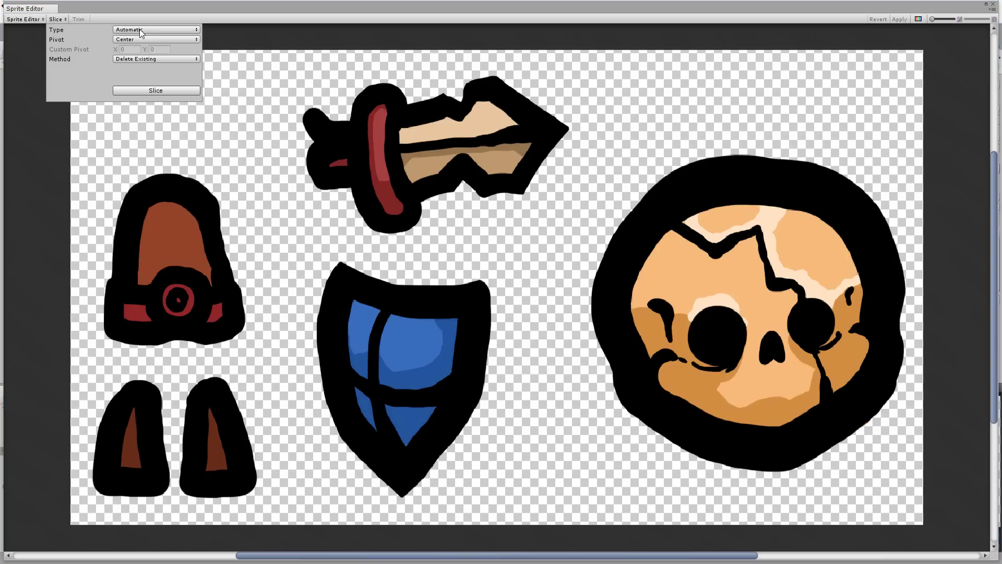
click(138, 91)
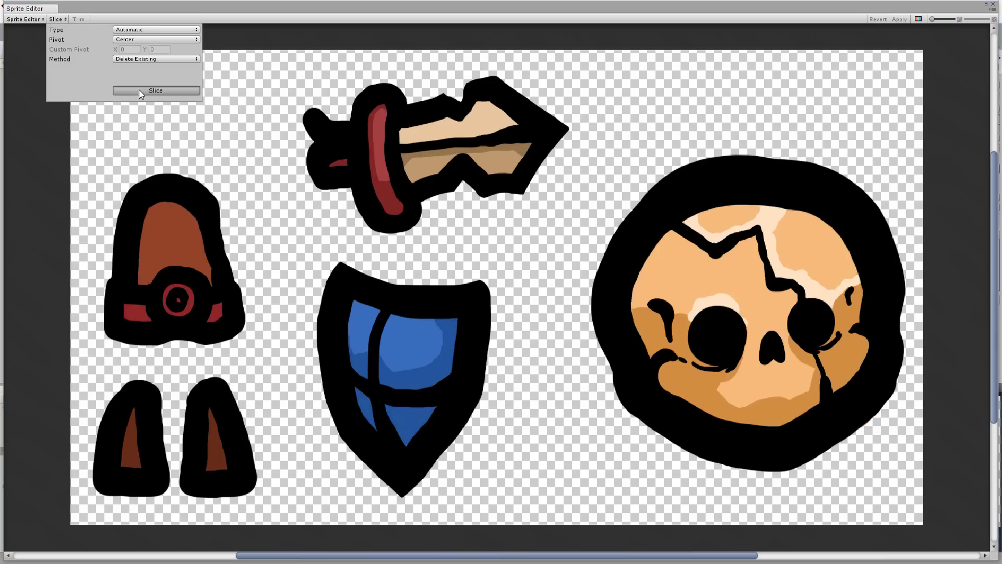
click(136, 224)
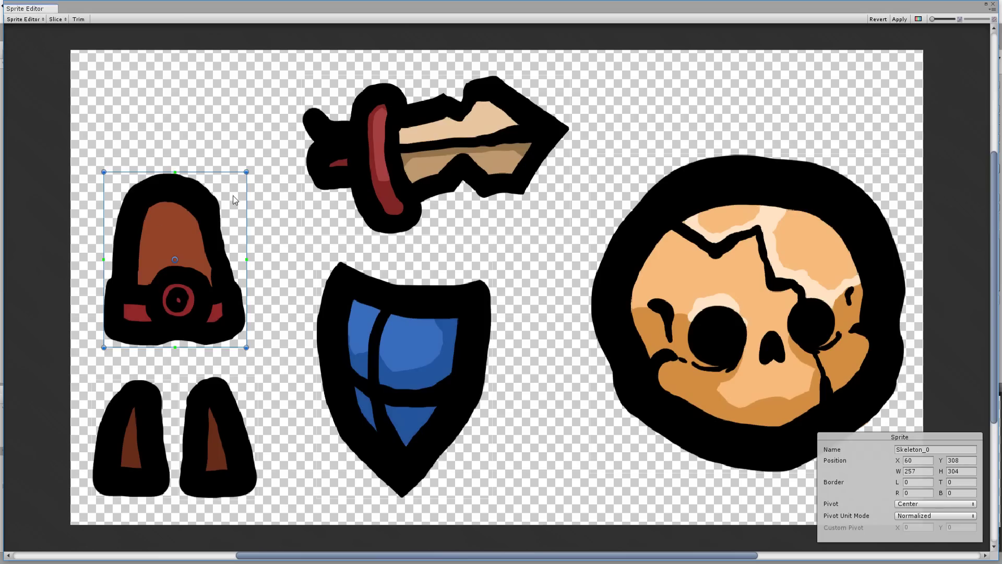
click(365, 140)
click(391, 308)
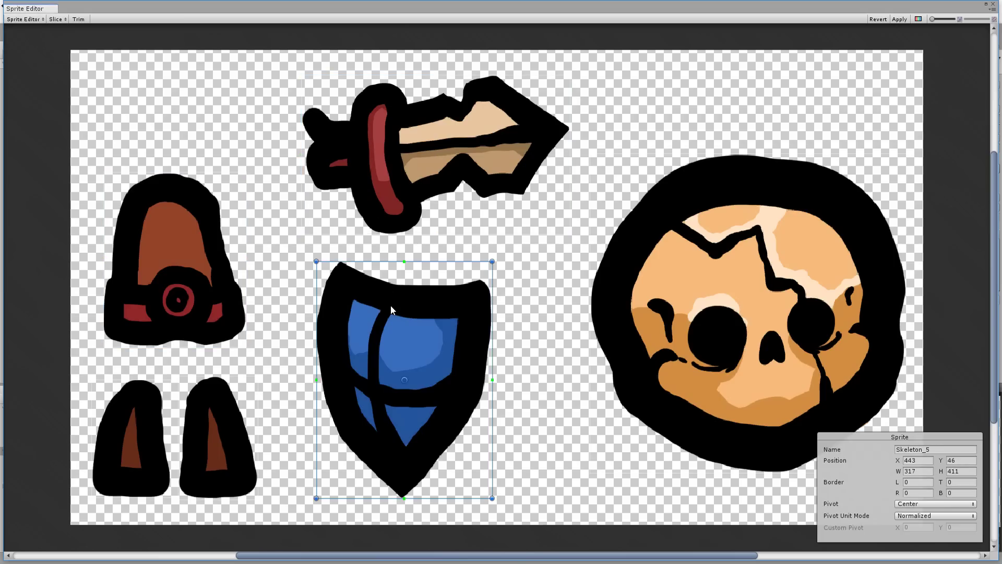
click(222, 399)
click(146, 418)
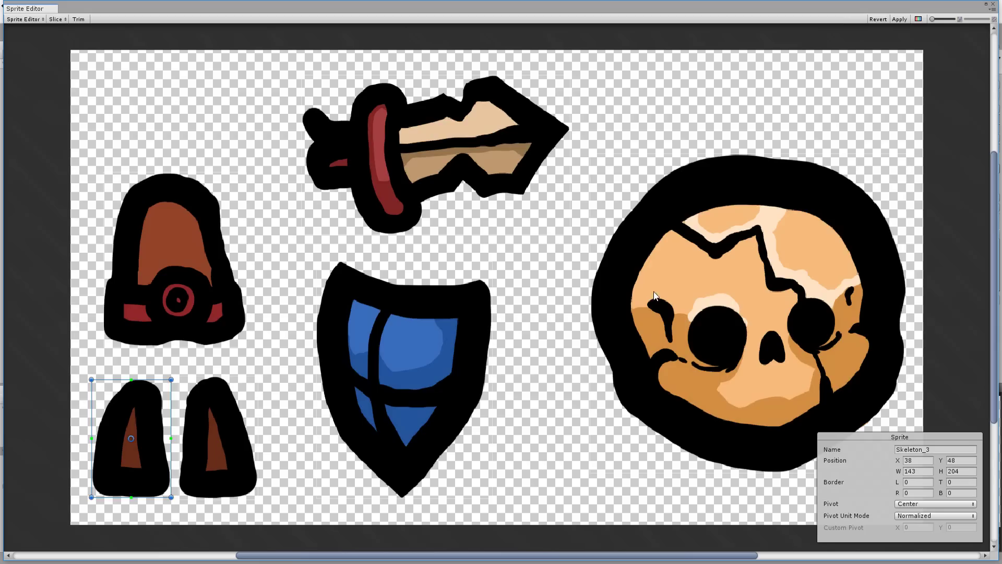
click(723, 269)
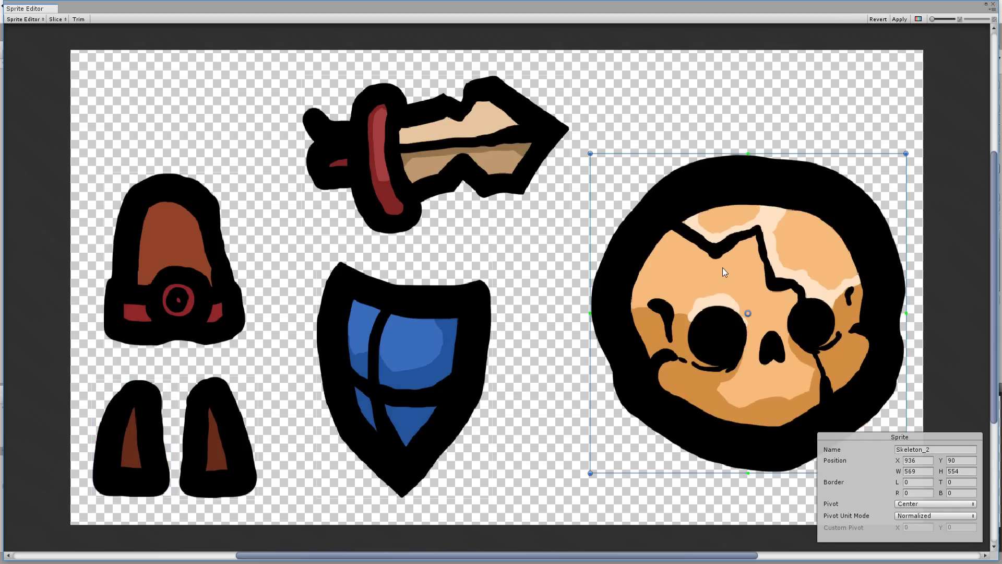
click(900, 19)
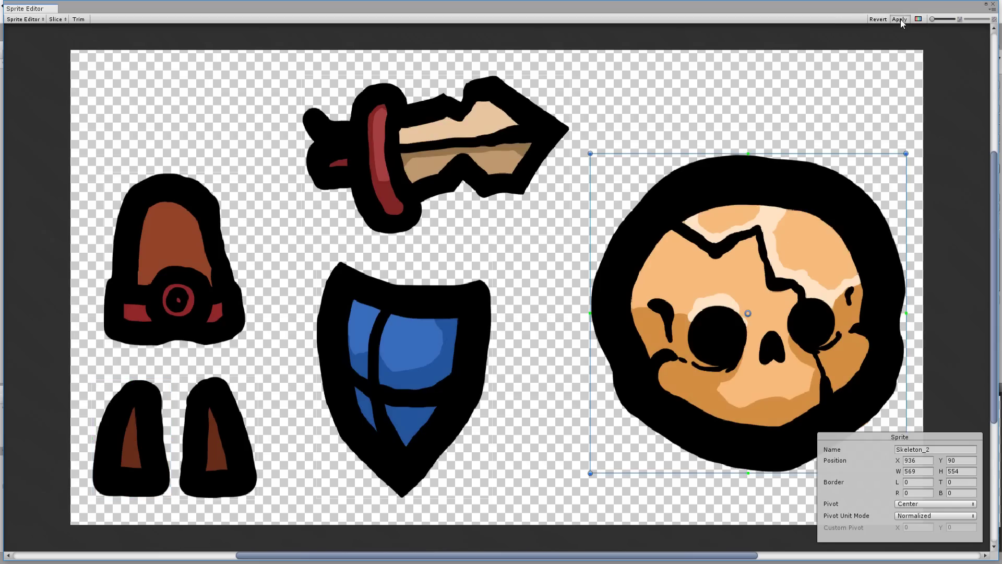
click(993, 5)
Drag the skull, body, shield, sword and both leg sprites from the Skeleton asset into the scene
click(275, 439)
drag(391, 440, 281, 219)
drag(300, 441, 288, 284)
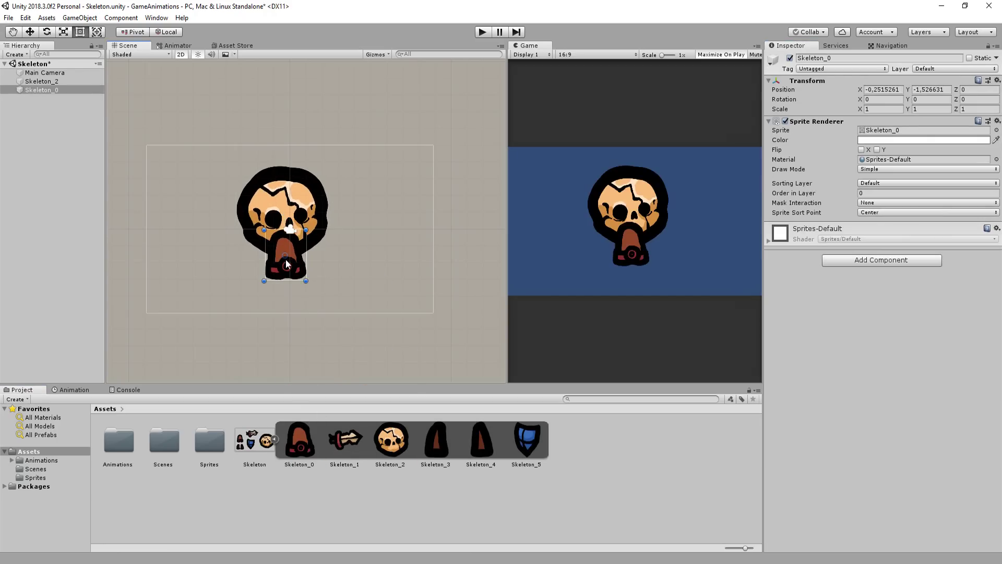
drag(527, 439, 245, 251)
drag(345, 440, 334, 256)
scroll(334, 256, up, 1)
drag(436, 440, 261, 300)
drag(481, 439, 292, 300)
Set the head's Order in Layer to 10 and the shield's (Skeleton_5) to 20
click(282, 218)
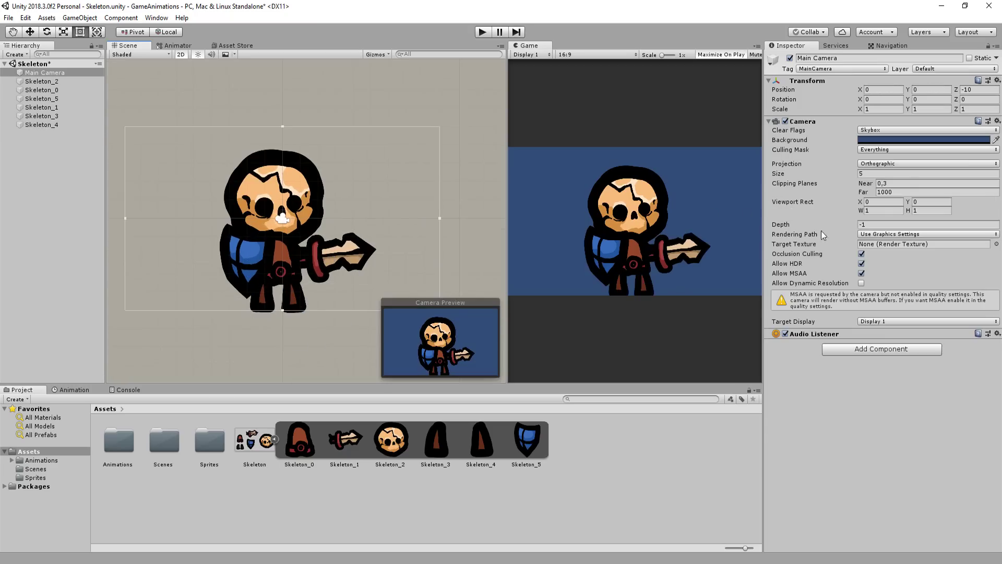
click(321, 211)
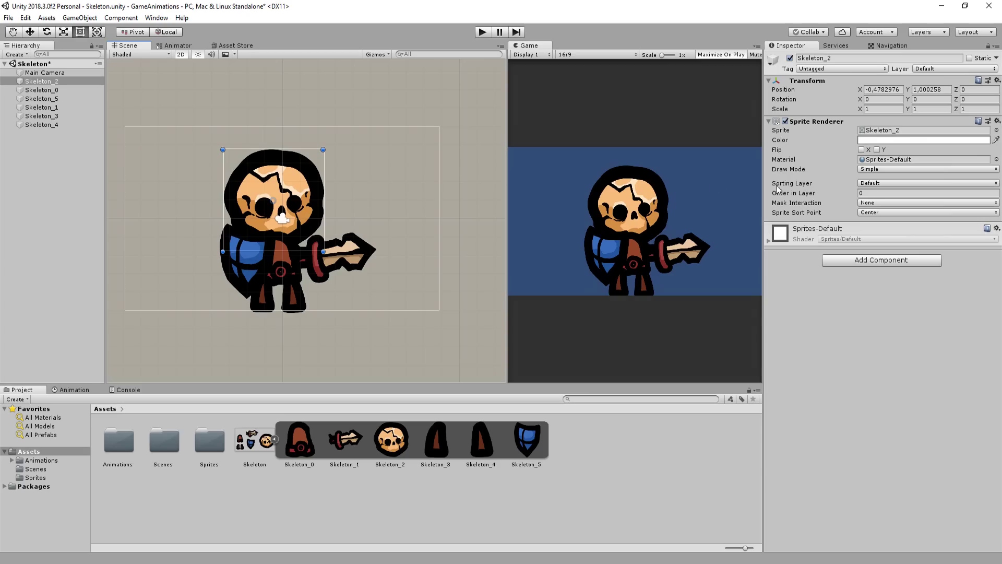
click(870, 193)
text(10)
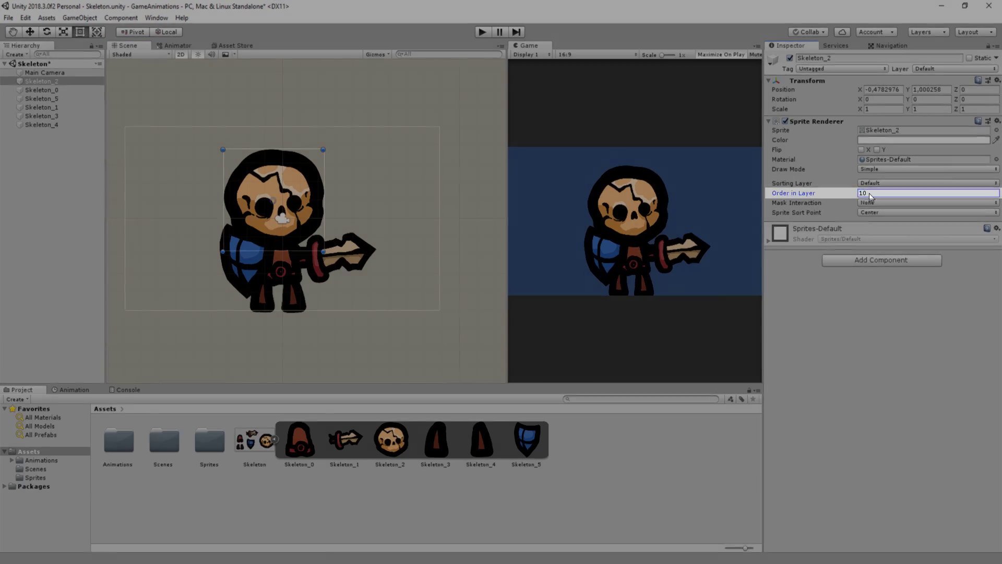
click(238, 270)
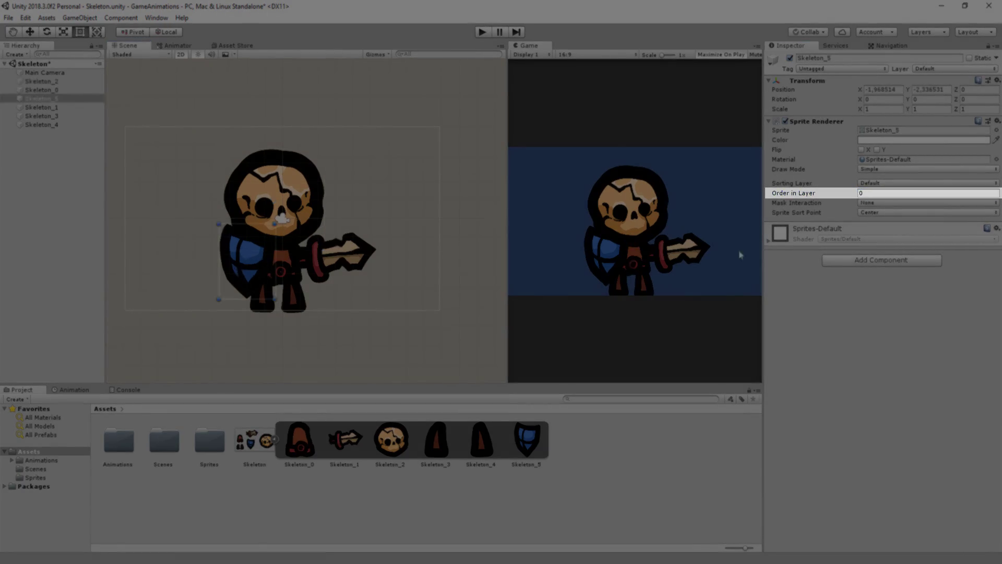
click(864, 193)
text(20)
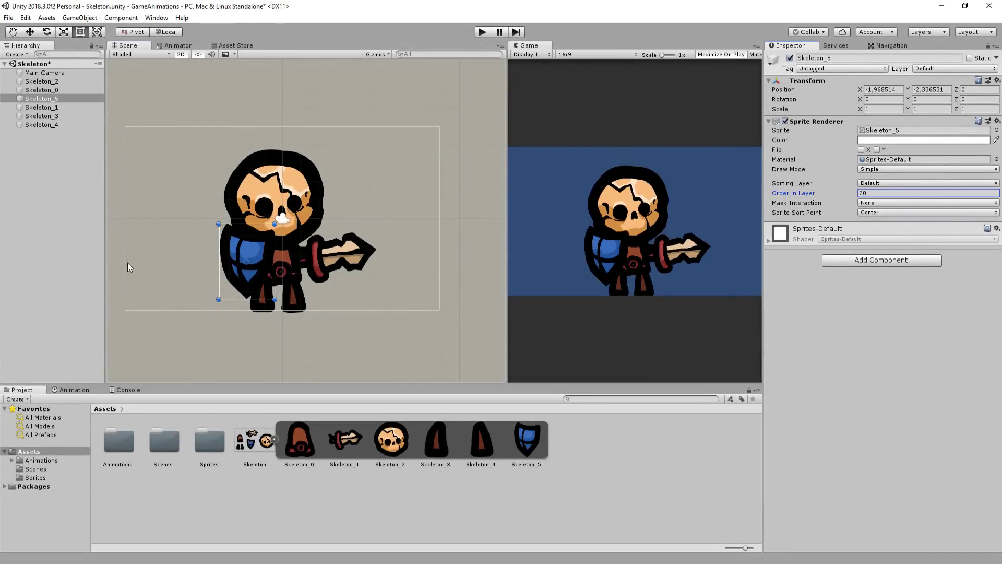
Give both leg sprites an Order in Layer of -1
click(295, 312)
shift+click(272, 308)
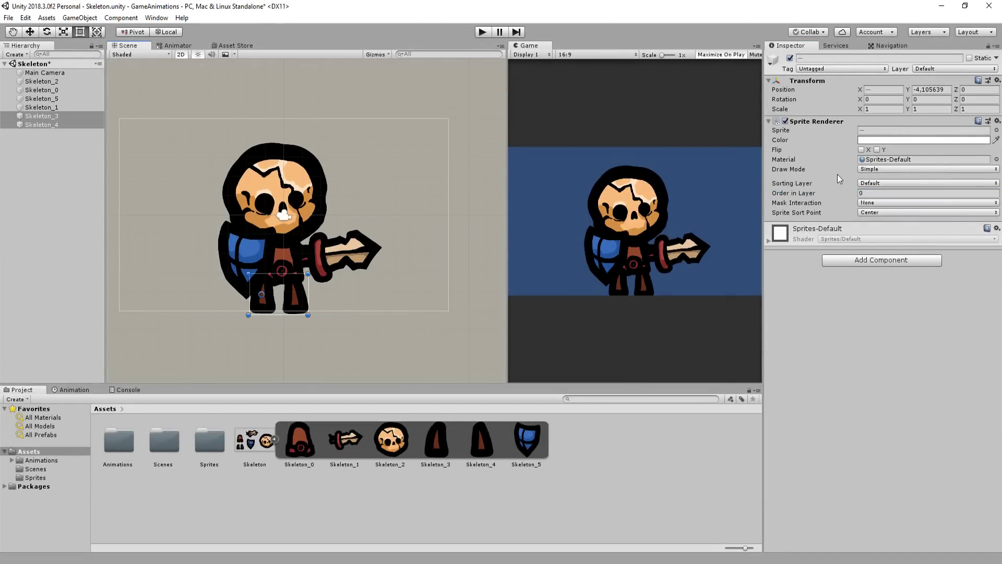
click(864, 193)
text(-1)
click(329, 336)
Nudge the shield slightly left with the Move tool, then select the sword
scroll(295, 313, up, 2)
click(237, 239)
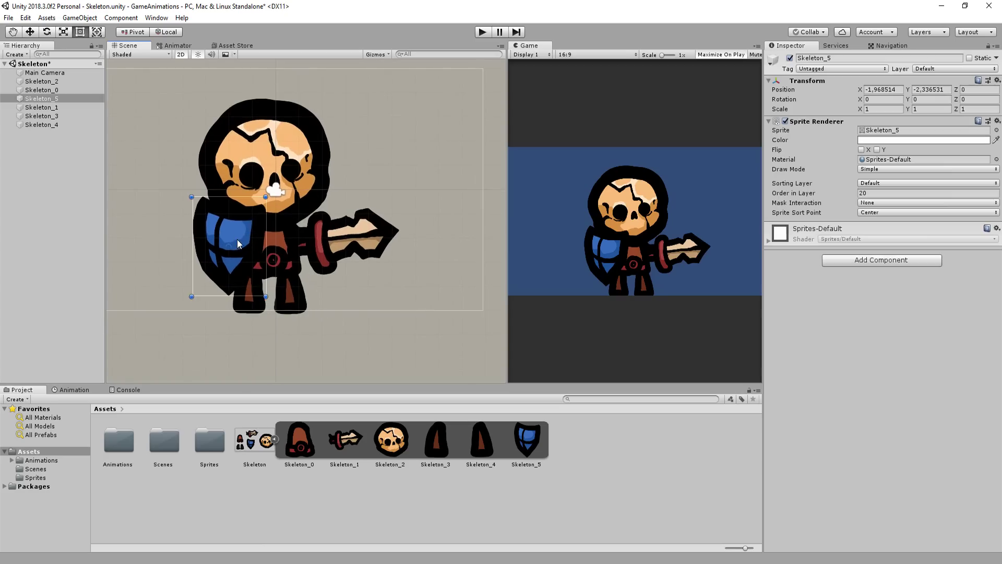
key(w)
drag(237, 242, 231, 244)
scroll(287, 235, down, 2)
click(289, 234)
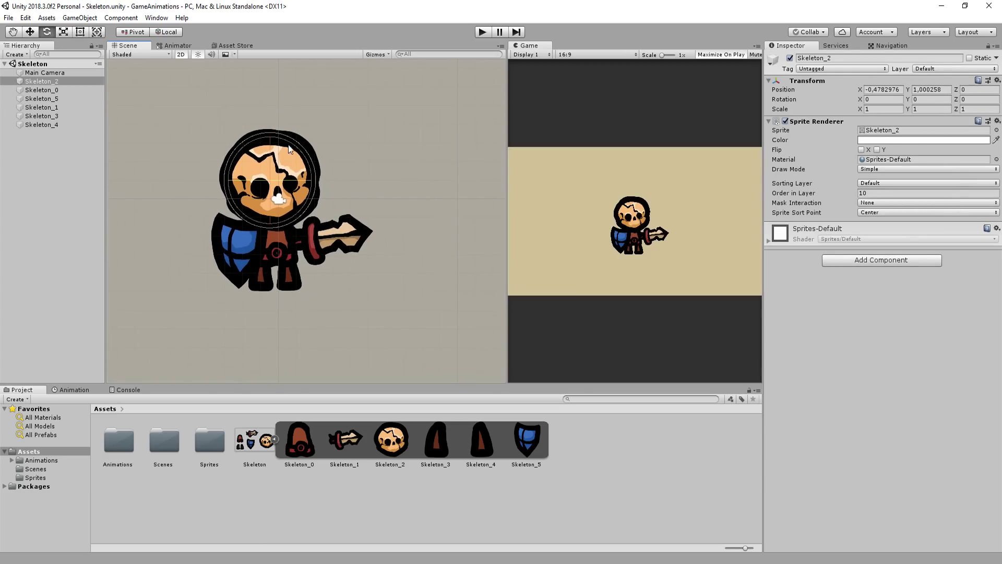
Test-rotate the skull head three times and the sword once, undoing each rotation
drag(312, 173, 452, 211)
key(ctrl+z)
drag(289, 146, 396, 211)
key(ctrl+z)
drag(292, 152, 345, 290)
key(ctrl+z)
click(318, 236)
key(ctrl+z)
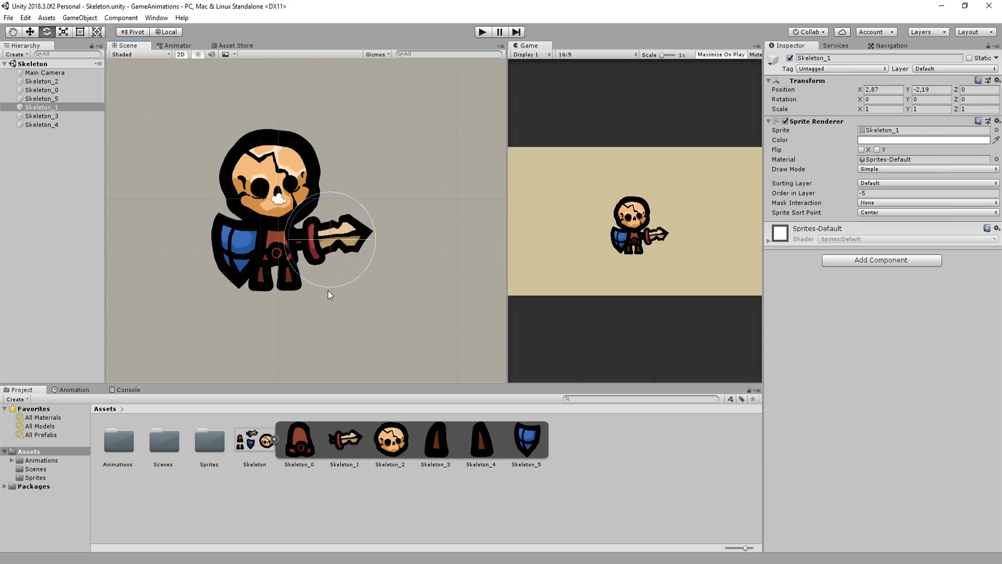
Open the Skeleton sheet in the Sprite Editor; move the skull pivot to its bottom and the right boot's to its top
click(275, 438)
click(255, 444)
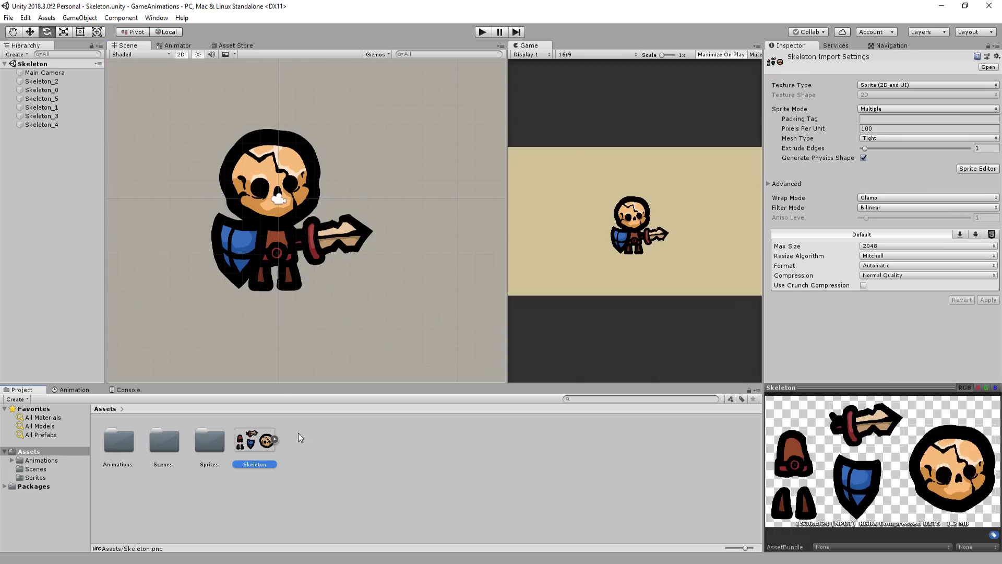
click(976, 169)
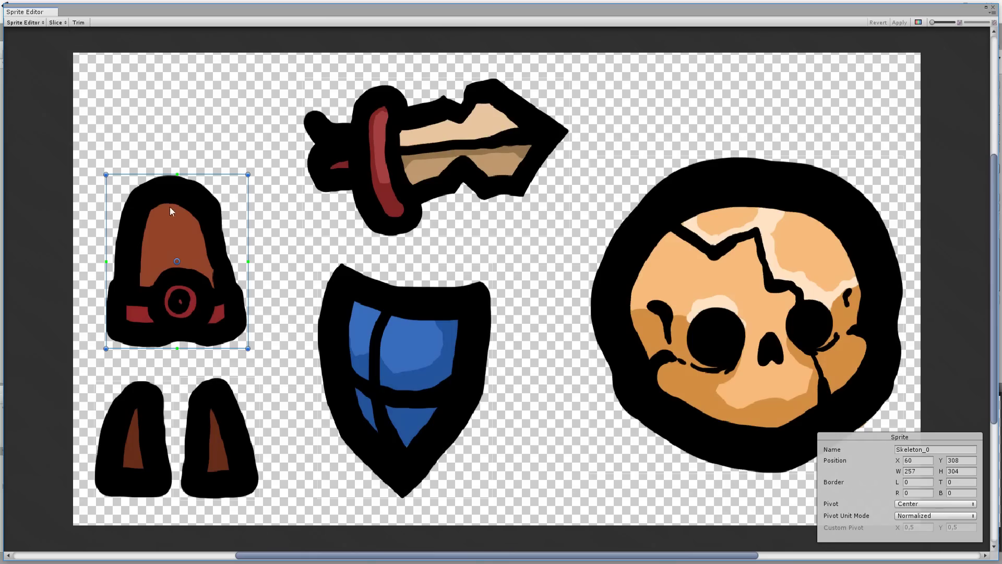
mouse_move(178, 265)
mouse_down()
mouse_move(183, 238)
mouse_move(162, 277)
mouse_move(189, 236)
mouse_move(157, 254)
mouse_move(165, 261)
mouse_up()
click(706, 281)
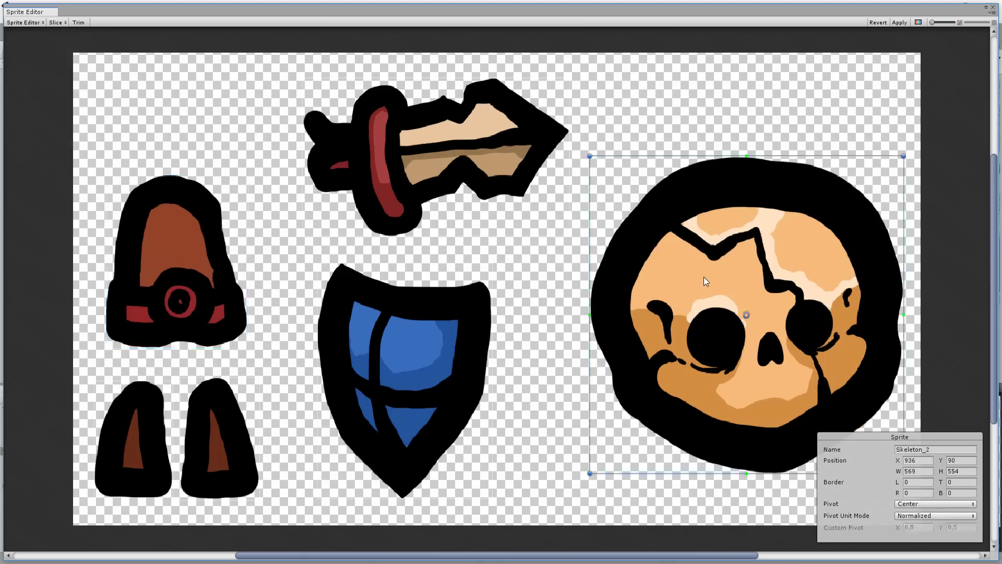
drag(747, 315, 773, 471)
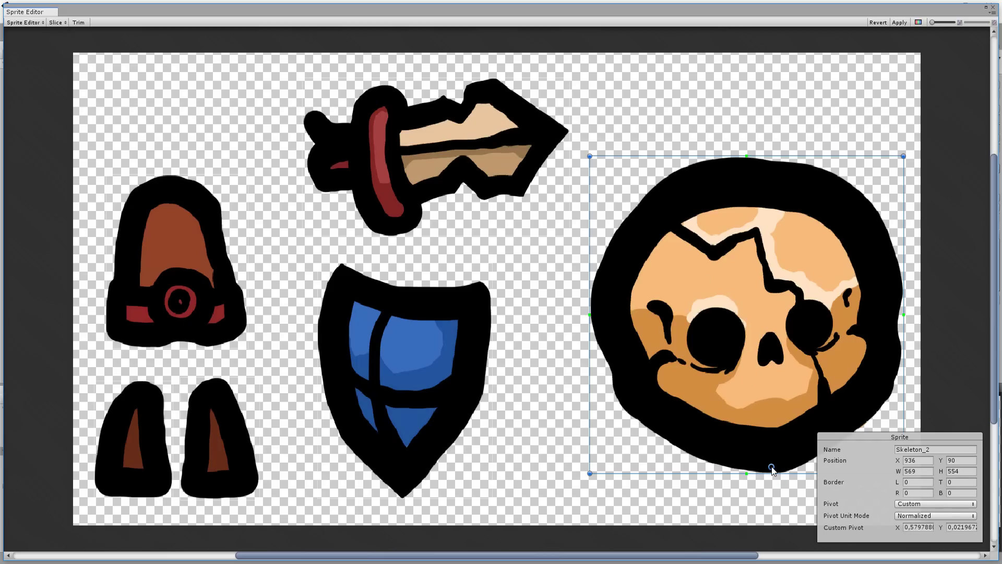
click(219, 438)
drag(220, 439, 212, 388)
Move the body's pivot to its bottom edge, then apply the pivot changes and close the editor
click(152, 425)
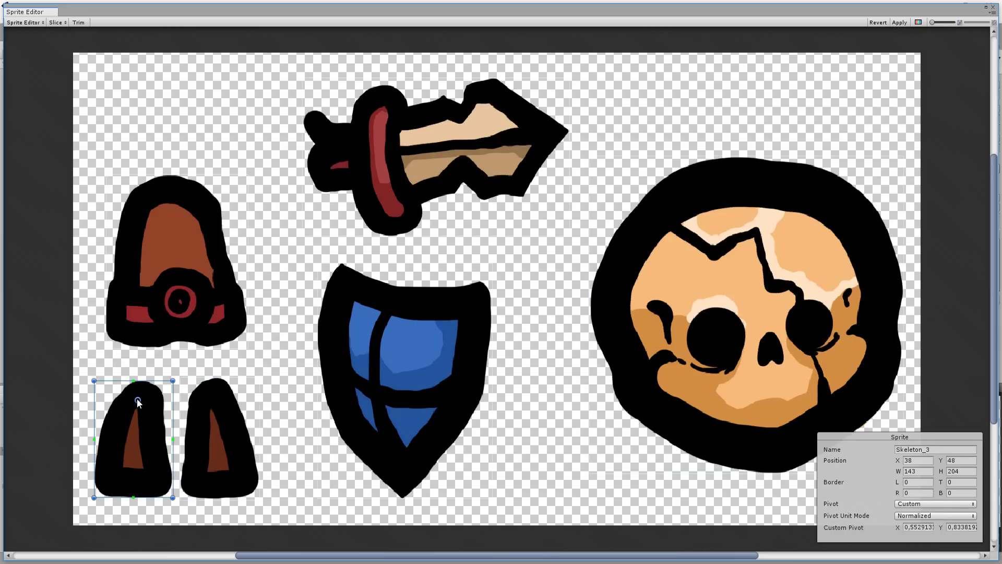
click(438, 158)
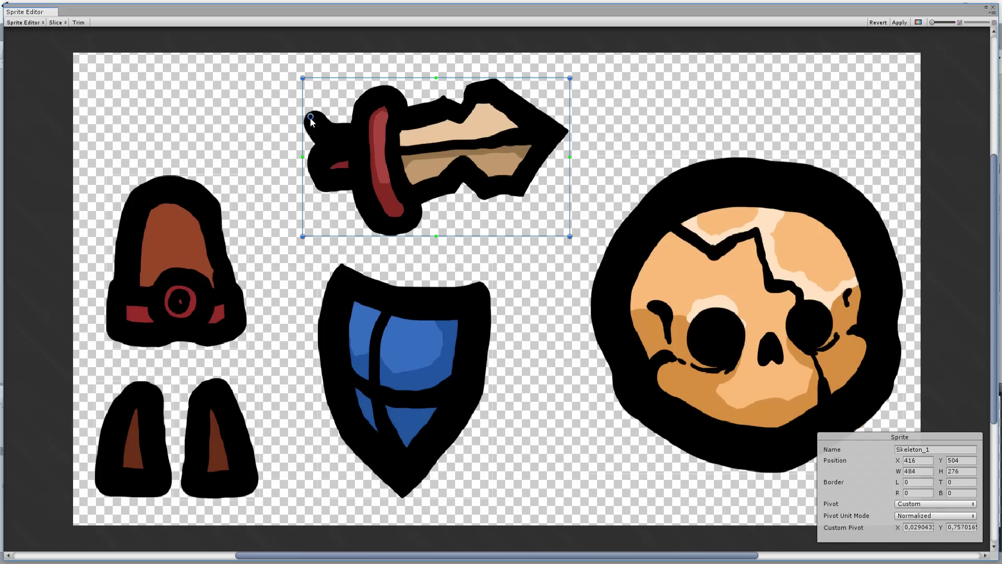
click(404, 378)
click(177, 261)
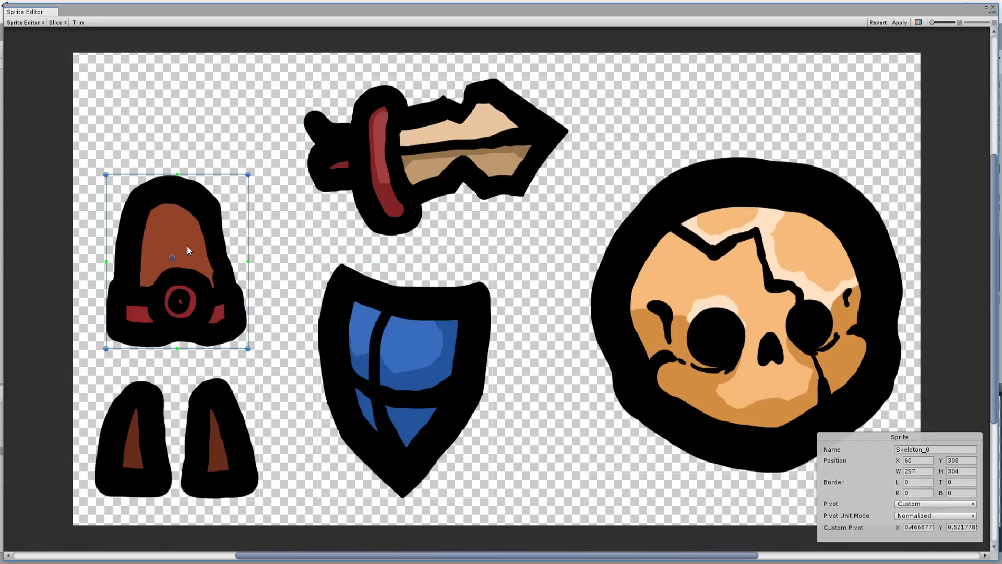
drag(177, 261, 181, 337)
click(363, 349)
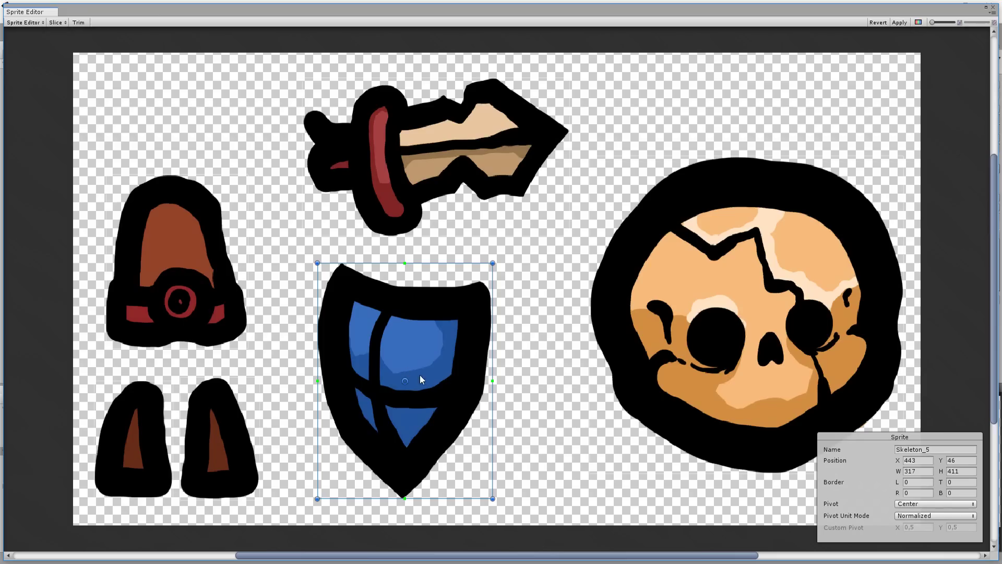
click(900, 22)
click(993, 7)
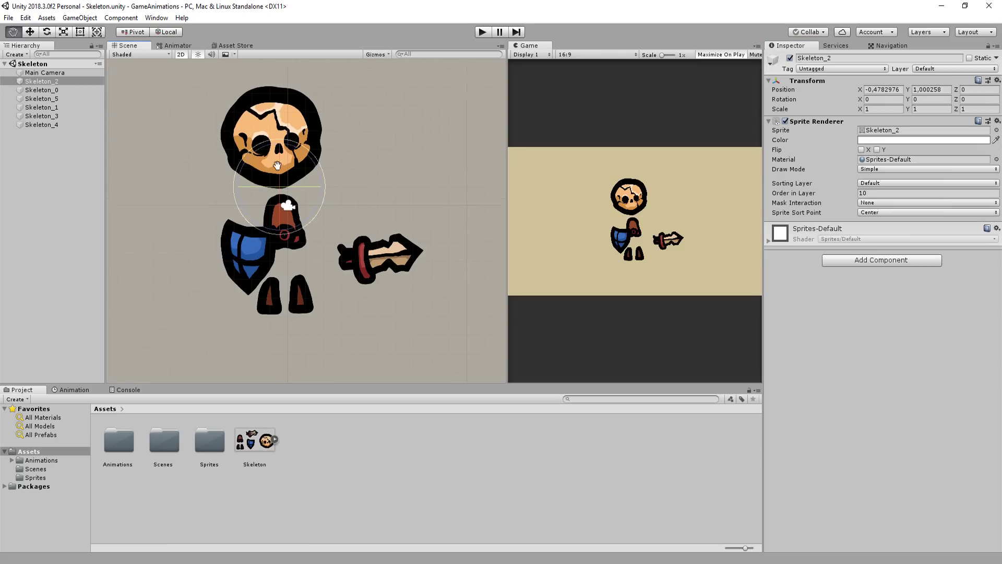
Move the head down onto the torso, and position and tilt the sword in the hand
scroll(278, 165, up, 1)
key(w)
drag(296, 189, 311, 214)
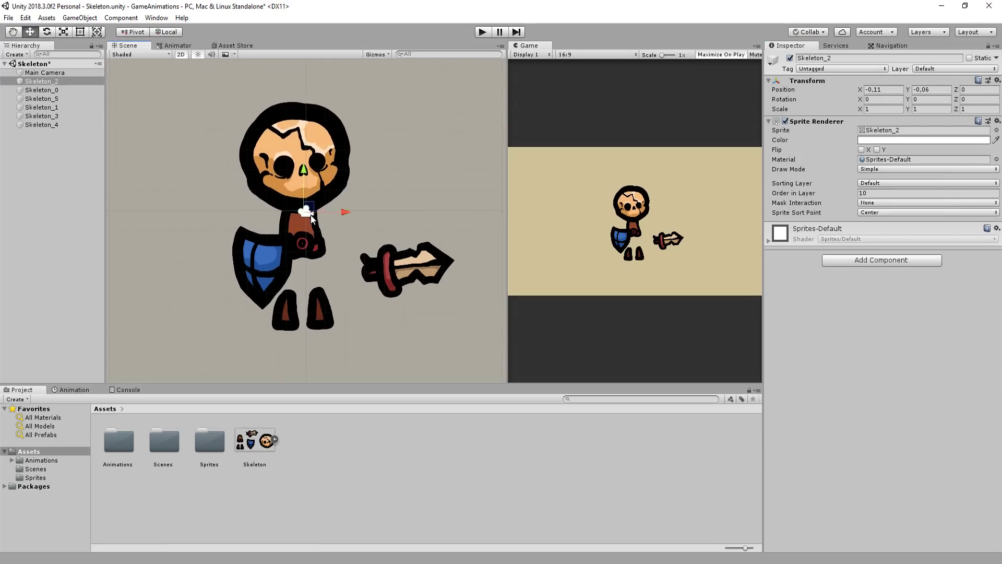
drag(261, 266, 282, 264)
drag(313, 313, 318, 247)
scroll(363, 231, up, 1)
key(e)
mouse_move(408, 264)
mouse_down()
mouse_move(291, 182)
mouse_move(424, 293)
mouse_move(337, 191)
mouse_move(268, 148)
mouse_move(406, 266)
mouse_move(400, 232)
mouse_move(415, 261)
mouse_up()
Tilt the head slightly and rename the skull object to 'Head'
click(332, 214)
mouse_move(340, 209)
mouse_down()
mouse_move(332, 213)
mouse_move(353, 225)
mouse_move(339, 219)
mouse_up()
key(w)
click(73, 81)
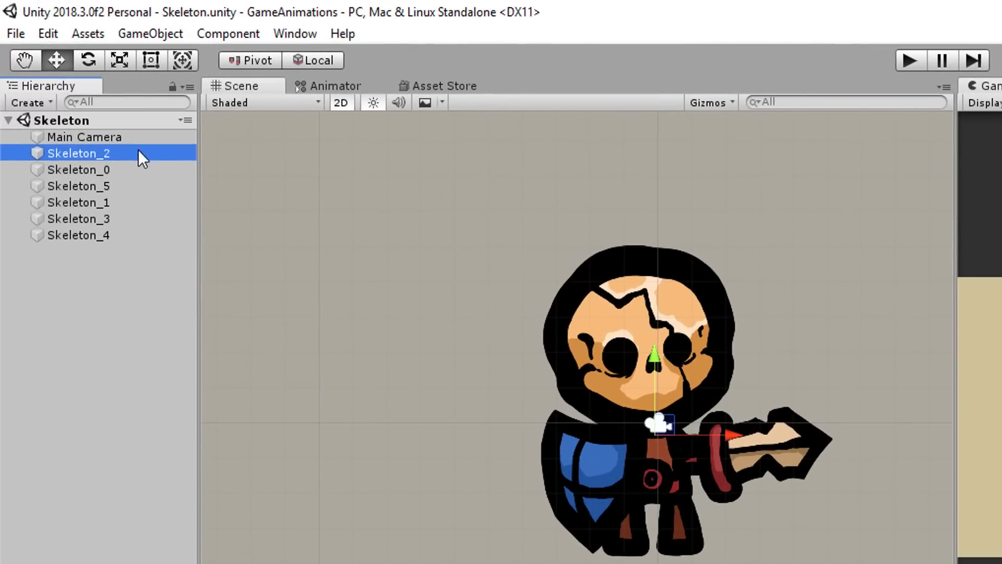
key(F2)
text(Head)
key(Return)
Rename the body, shield and sword objects to 'Body', 'Shield' and 'Weapon'
click(147, 168)
key(F2)
text(Body)
key(Return)
click(144, 184)
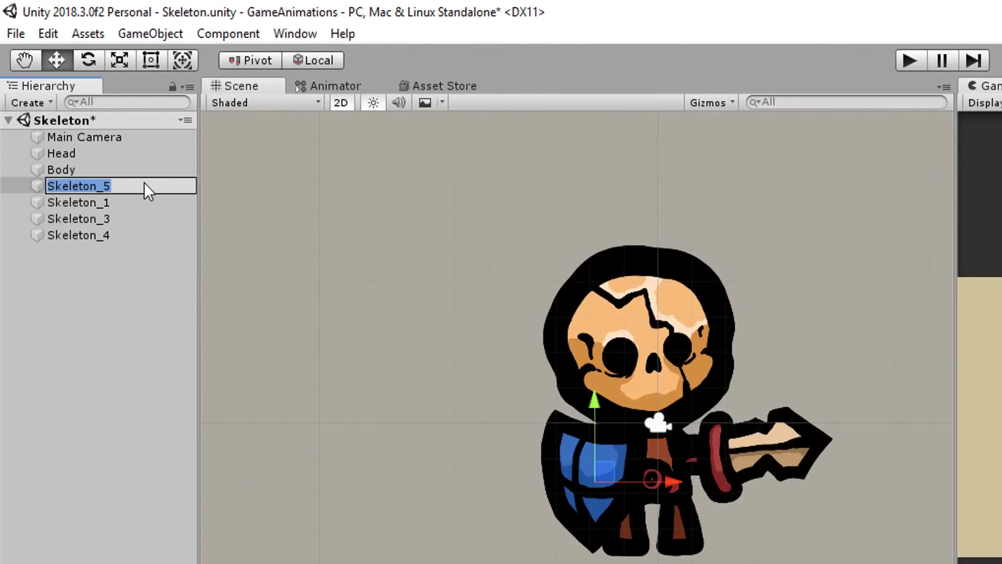
text(Shield)
key(Return)
click(149, 201)
key(F2)
text(Weapon)
key(Return)
Rename the legs to 'Leg left' and 'Leg Right', then save the scene
click(132, 218)
key(F2)
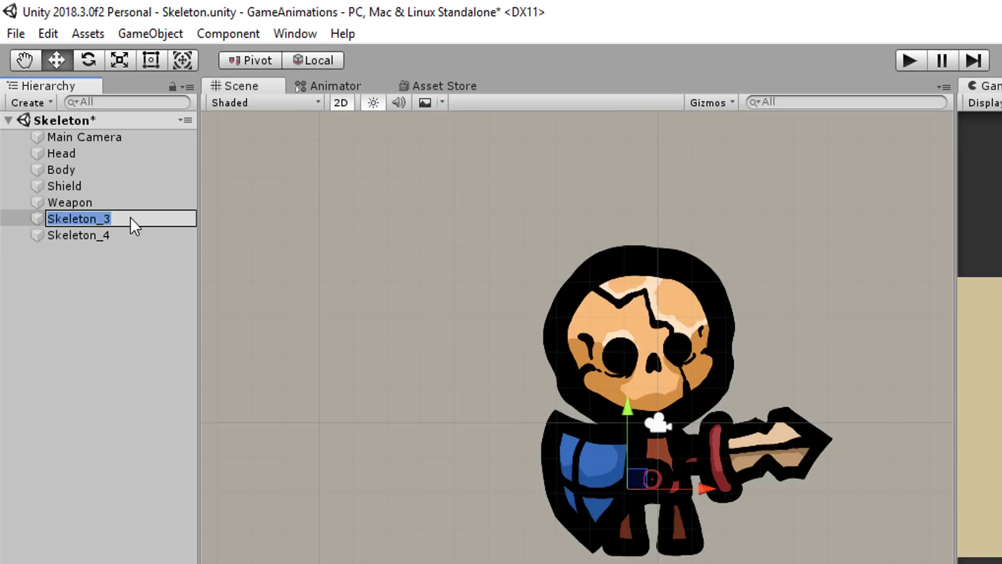
text(Leg left)
key(Return)
click(124, 233)
key(F2)
text(Leg Right)
key(Return)
key(ctrl+s)
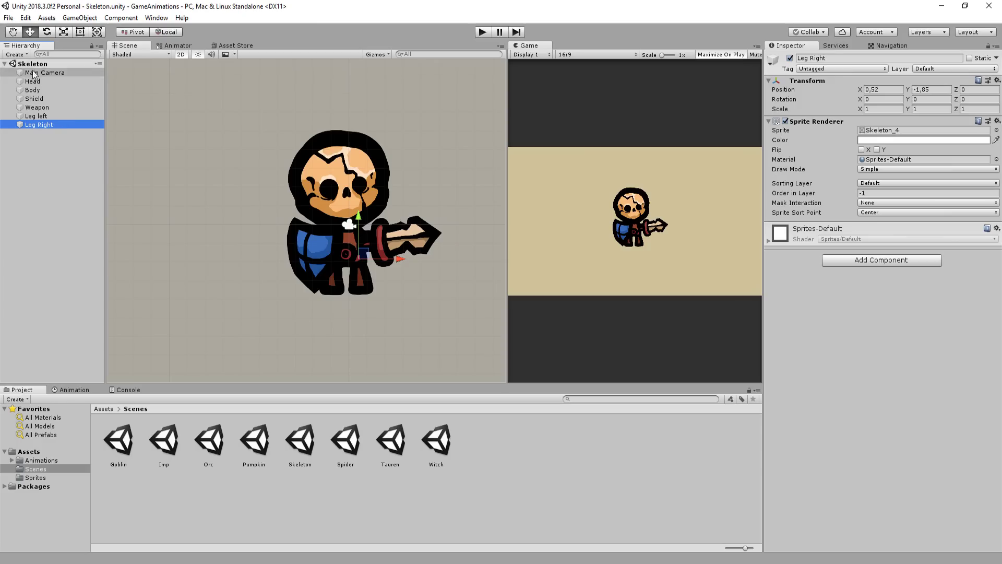
Create an empty object named 'Character' and parent all six parts under it
key(ctrl+shift+n)
text(Character)
key(Return)
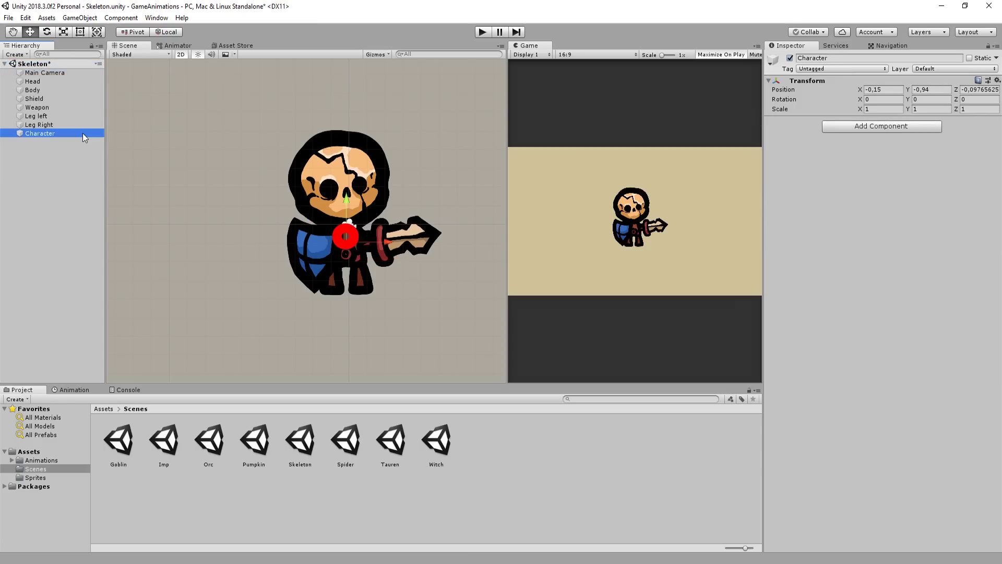
click(41, 83)
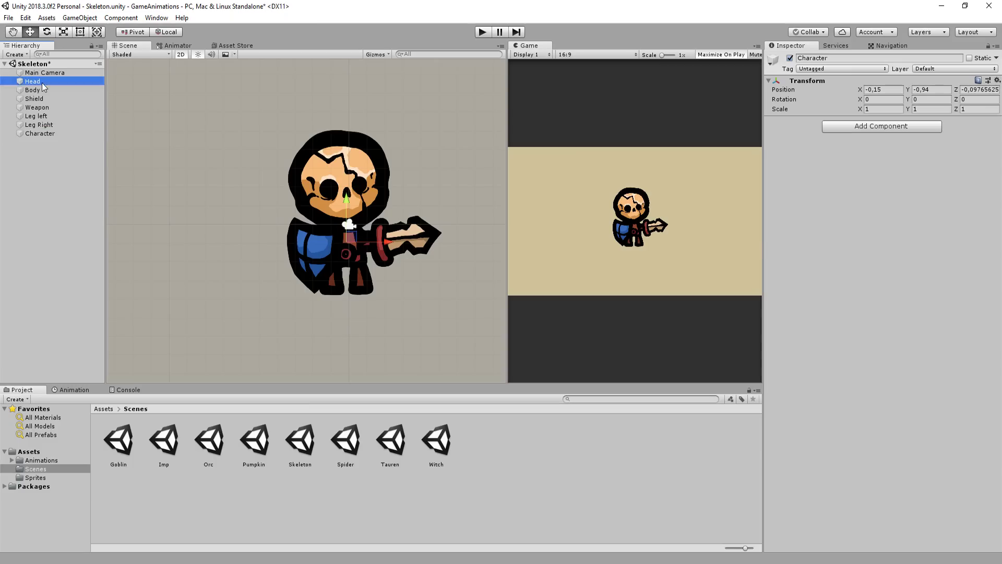
shift+click(54, 123)
drag(58, 117, 42, 134)
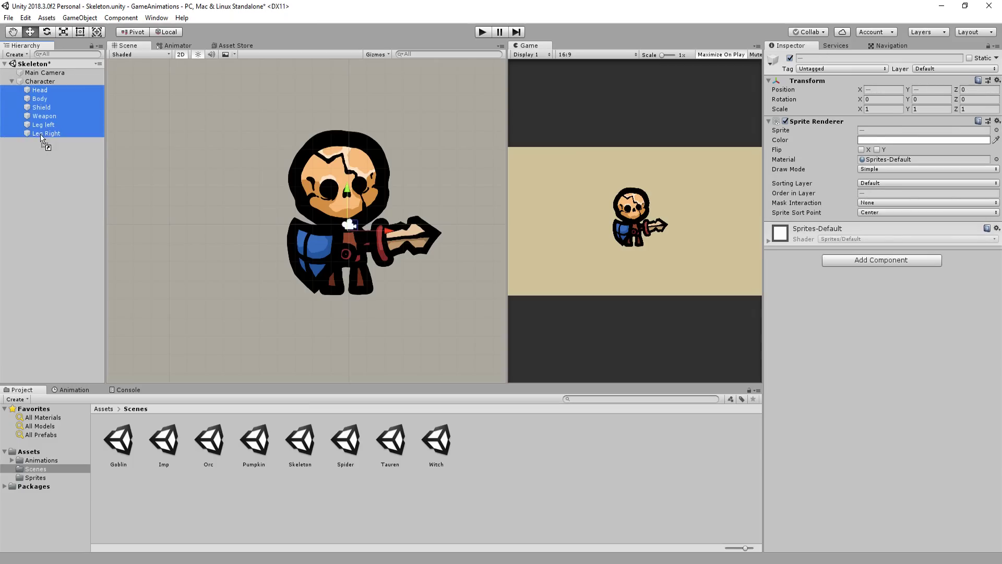
Test moving and scaling the Character object, undoing both changes
click(39, 83)
drag(354, 236, 409, 239)
scroll(322, 219, down, 2)
key(ctrl+z)
key(r)
key(ctrl+z)
scroll(364, 224, down, 2)
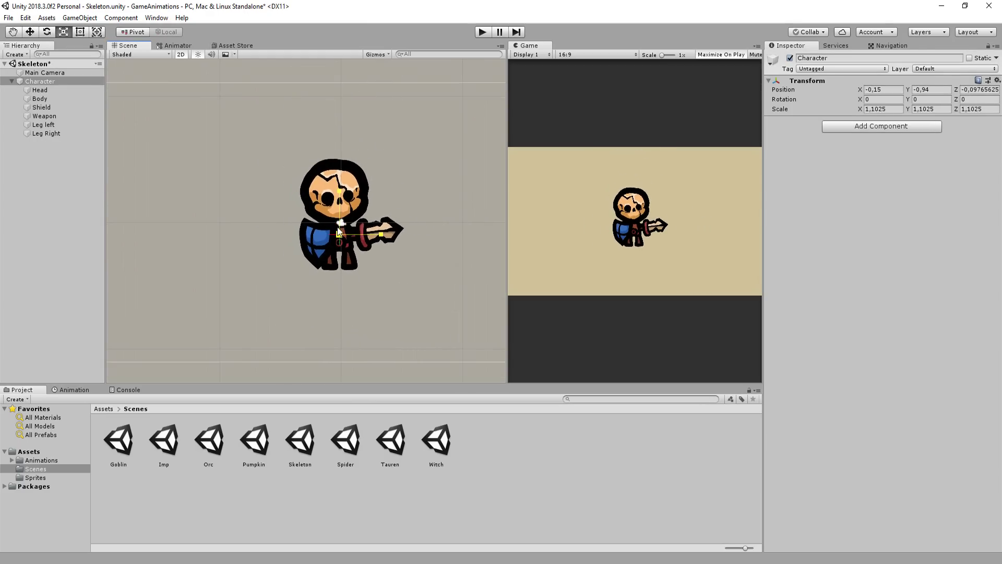
scroll(364, 218, up, 2)
Nest Head, Shield and Weapon under Body, then test-rotate Body and undo it
click(40, 90)
key(e)
ctrl+click(42, 107)
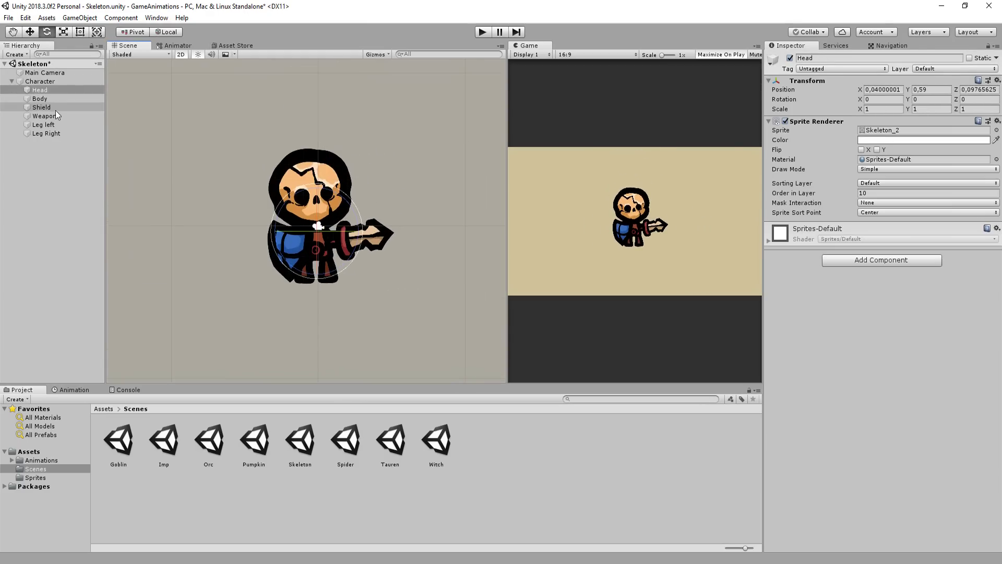
ctrl+click(50, 116)
drag(49, 117, 40, 99)
click(39, 90)
drag(344, 223, 325, 183)
key(ctrl+z)
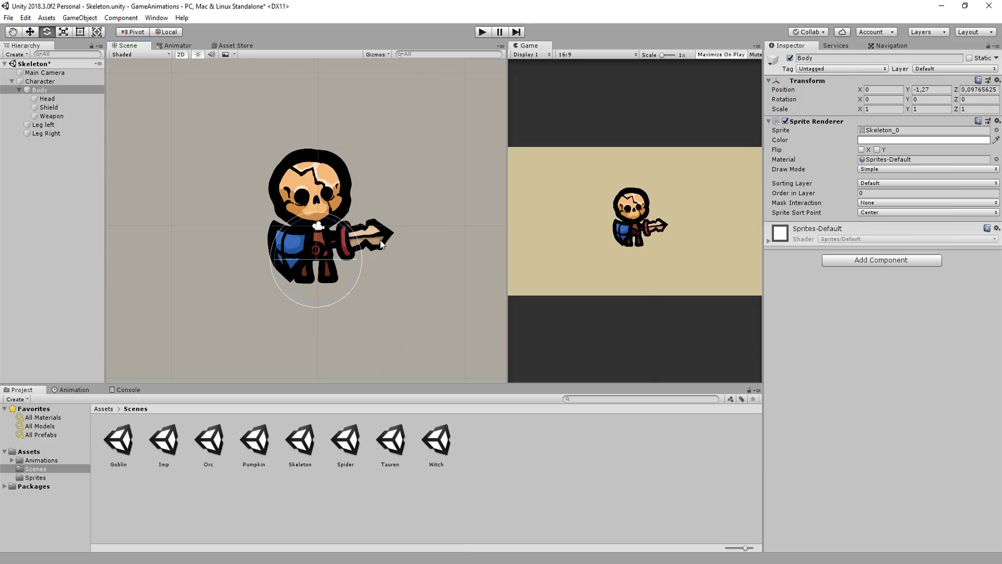
Clear the leftover Body tilt, open the Animation window and select Character
key(w)
key(ctrl+y)
key(ctrl+z)
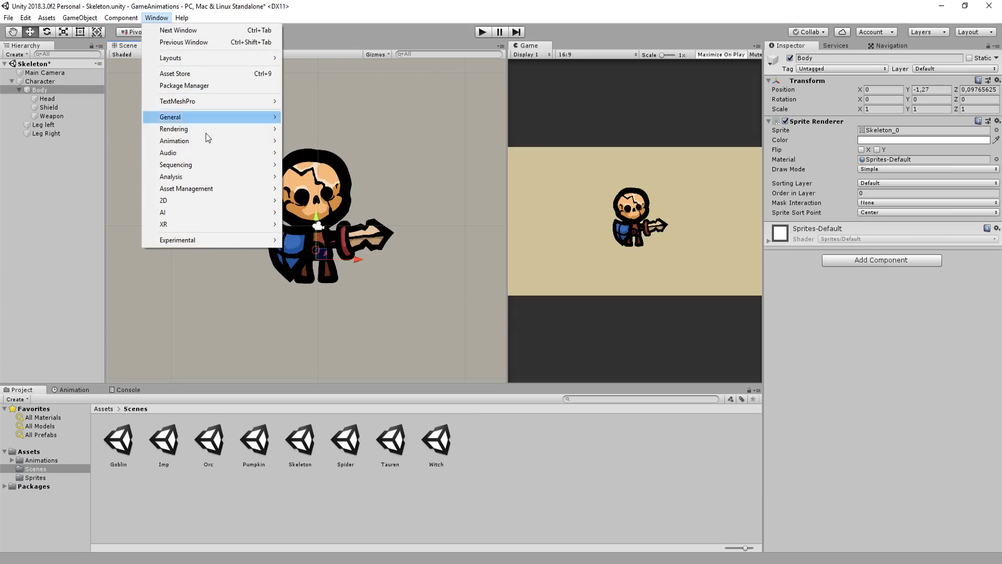
mouse_move(205, 140)
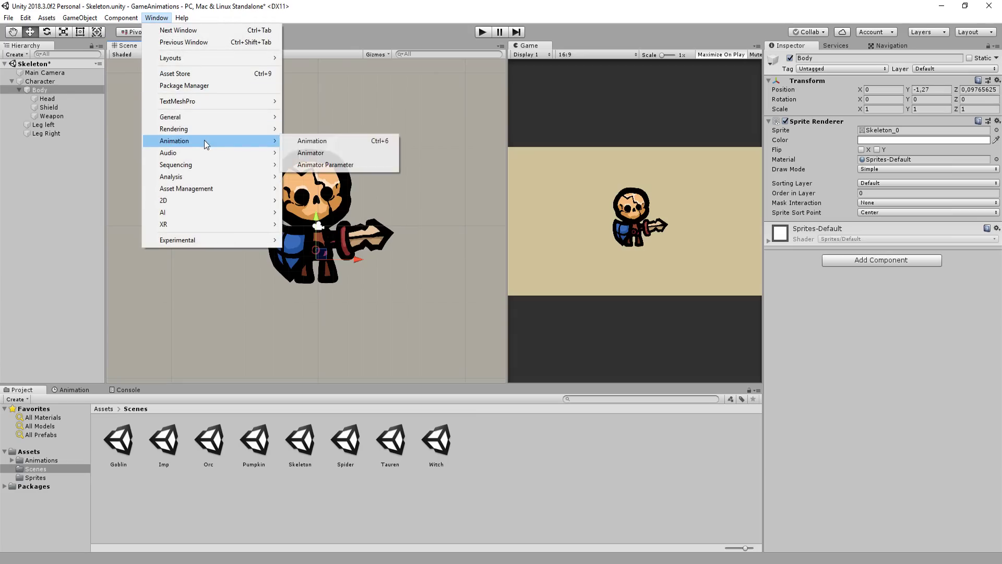
click(318, 139)
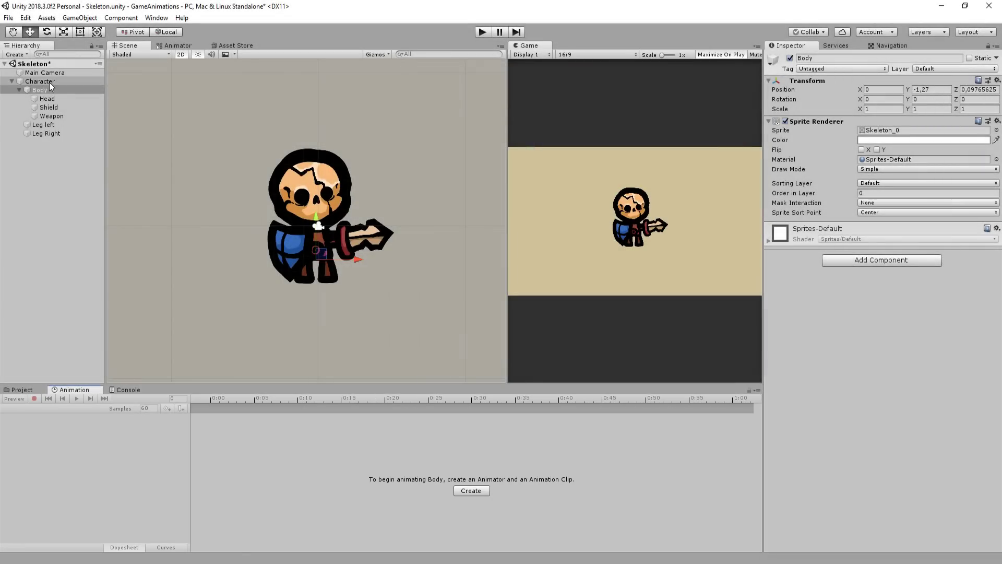
click(51, 84)
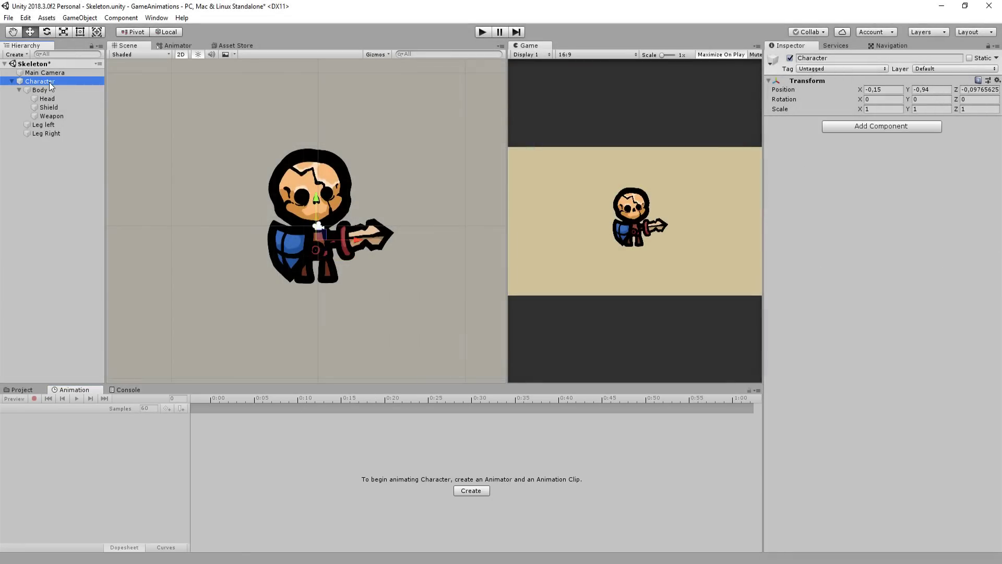
Save a new Character clip named 'test' in a new Assets/Animations/Skeleton folder
click(470, 490)
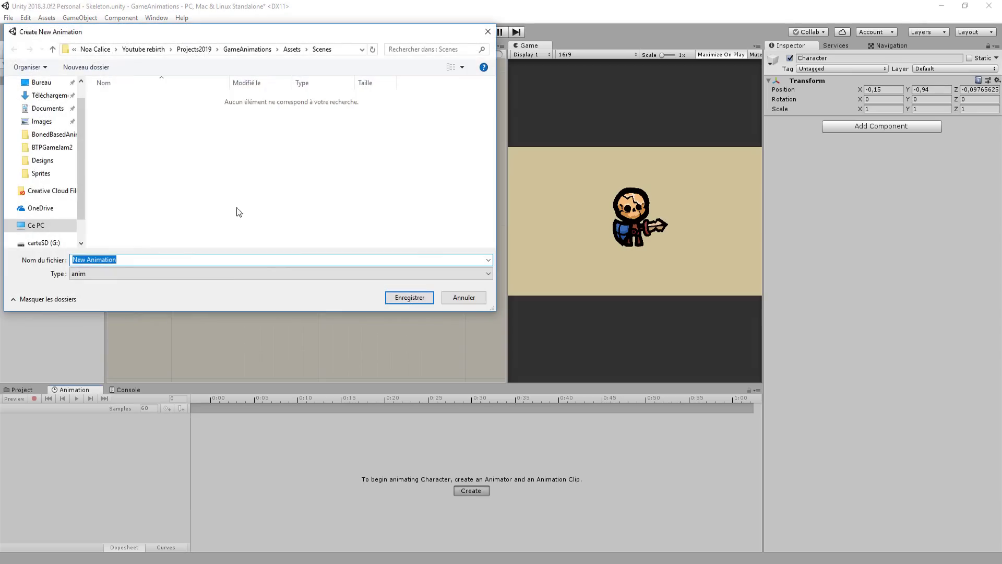
click(52, 49)
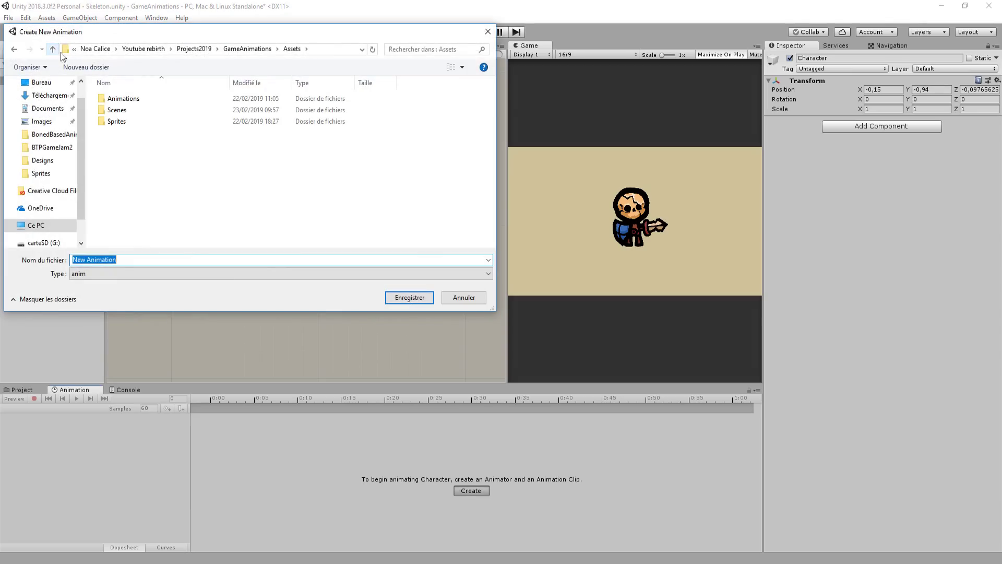
double_click(151, 98)
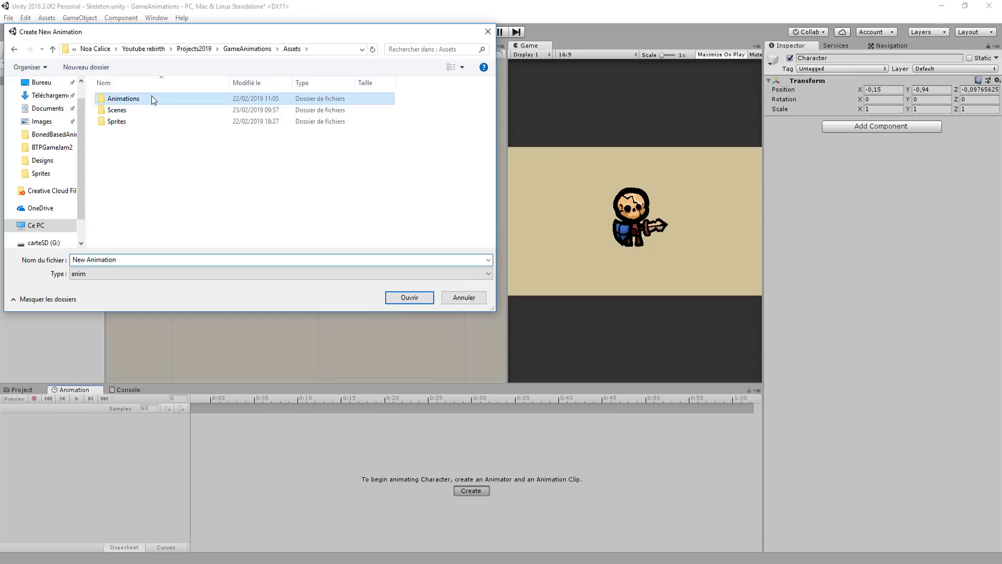
click(78, 67)
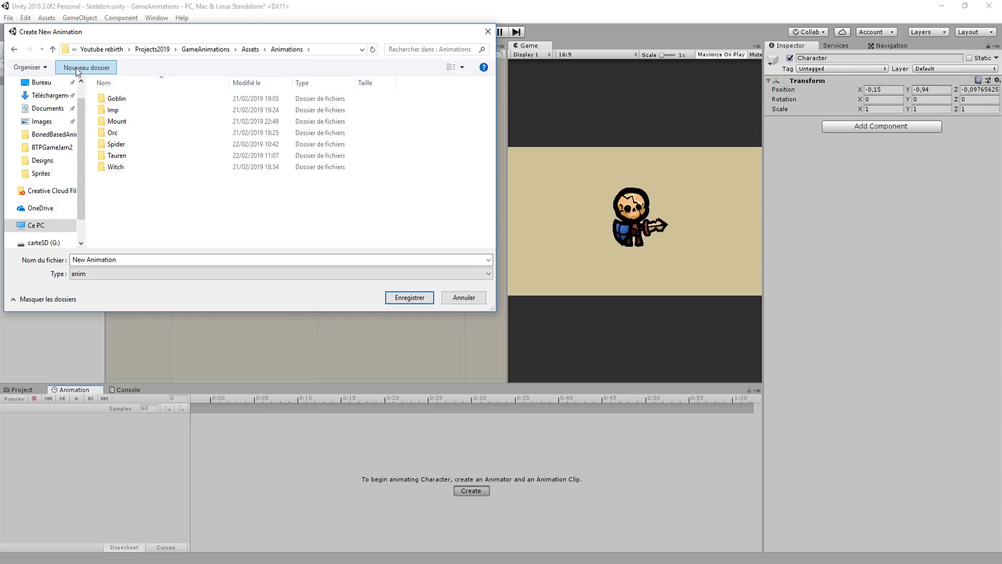
text(Skeleton)
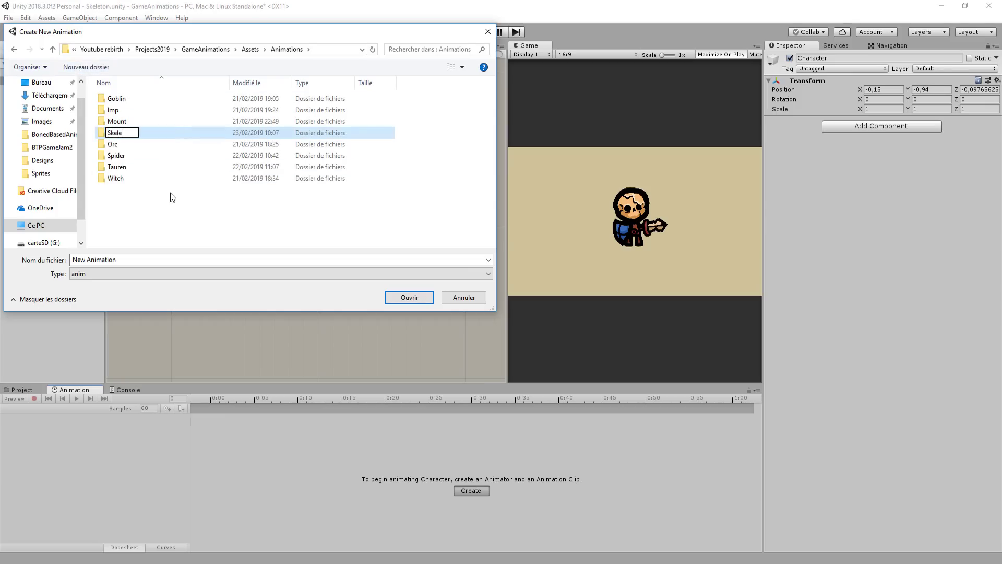
key(Return)
key(Return)
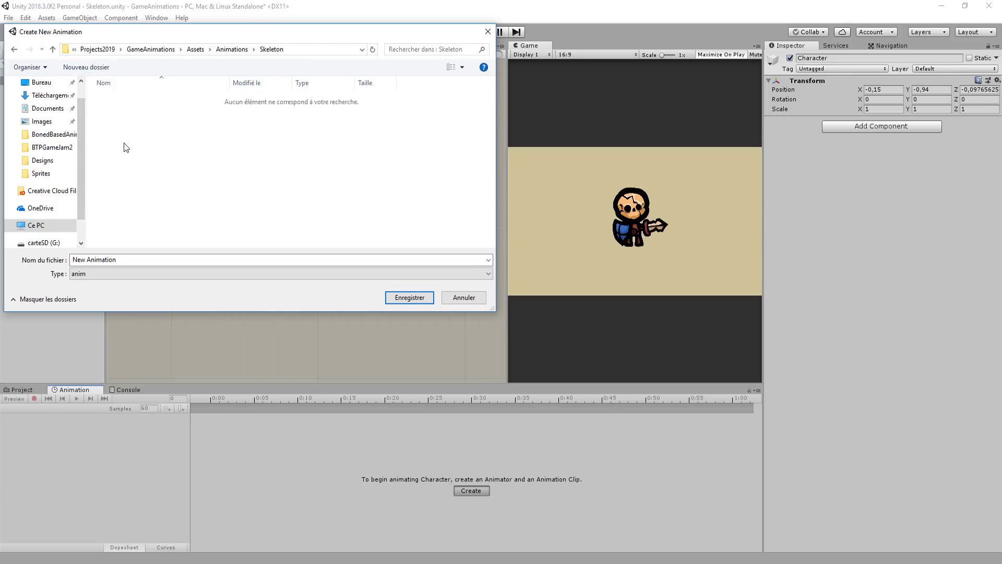
click(140, 259)
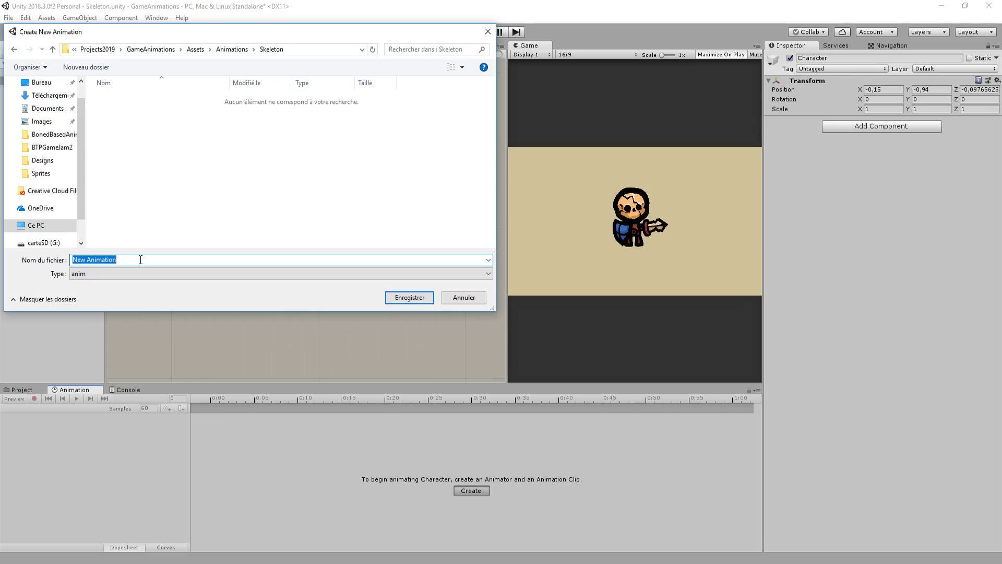
text(test)
key(Return)
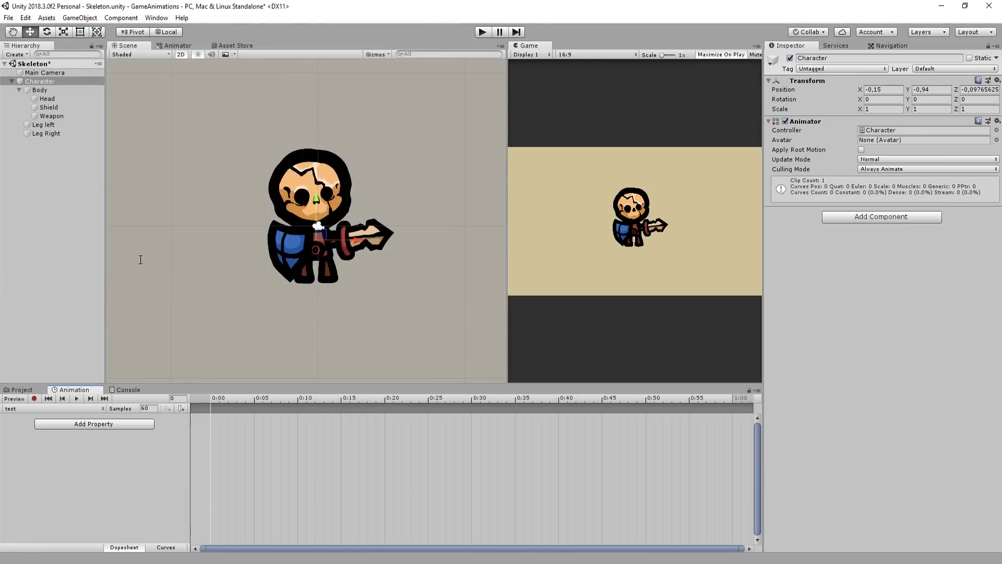
With Preview and Record on, key Body tilted about 20 degrees at frame 30
click(77, 400)
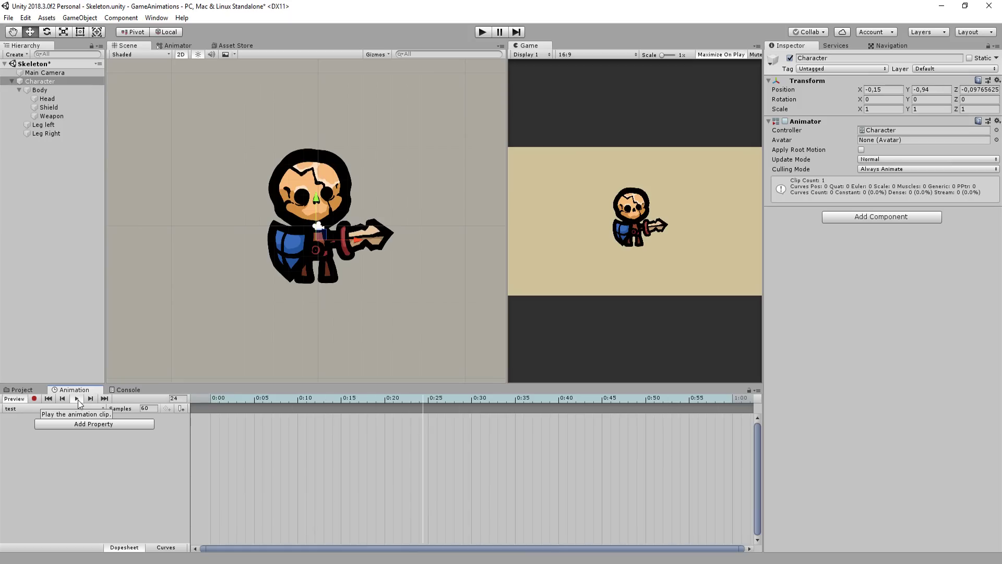
click(34, 399)
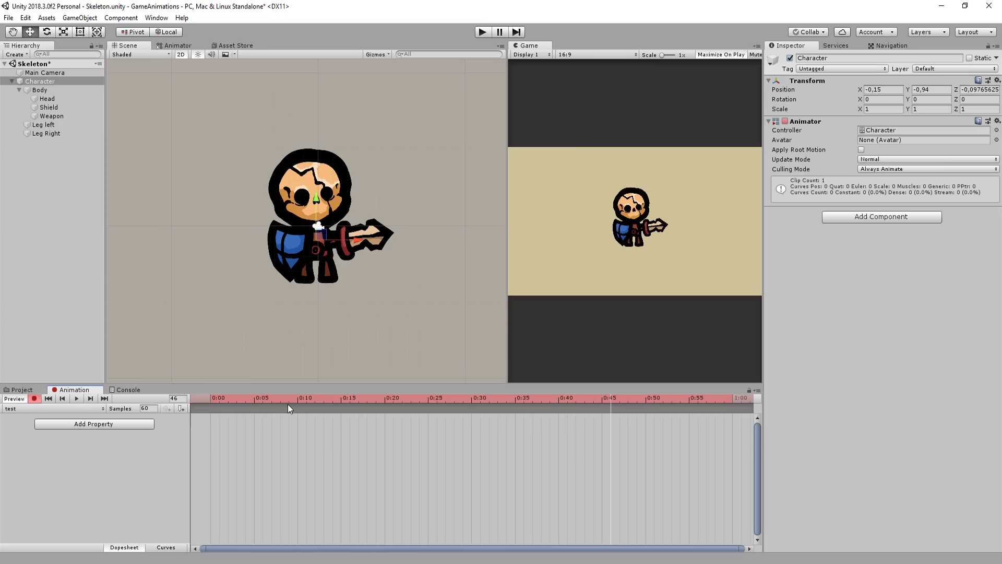
mouse_move(455, 403)
mouse_down()
mouse_move(358, 404)
mouse_move(471, 404)
mouse_up()
click(36, 89)
key(e)
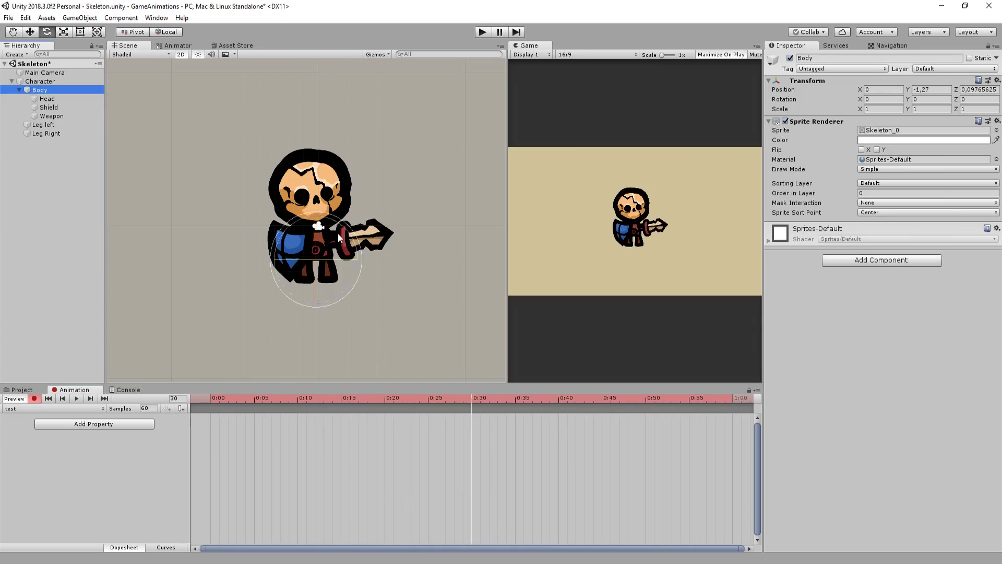
drag(337, 233, 324, 214)
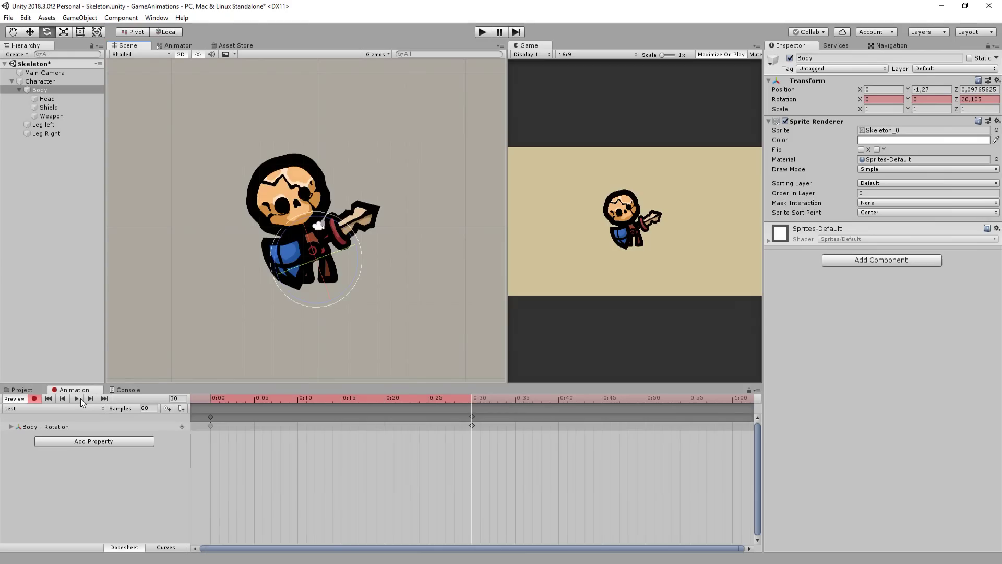
Play the test clip to check the body rocking, replaying from frame 30
click(78, 398)
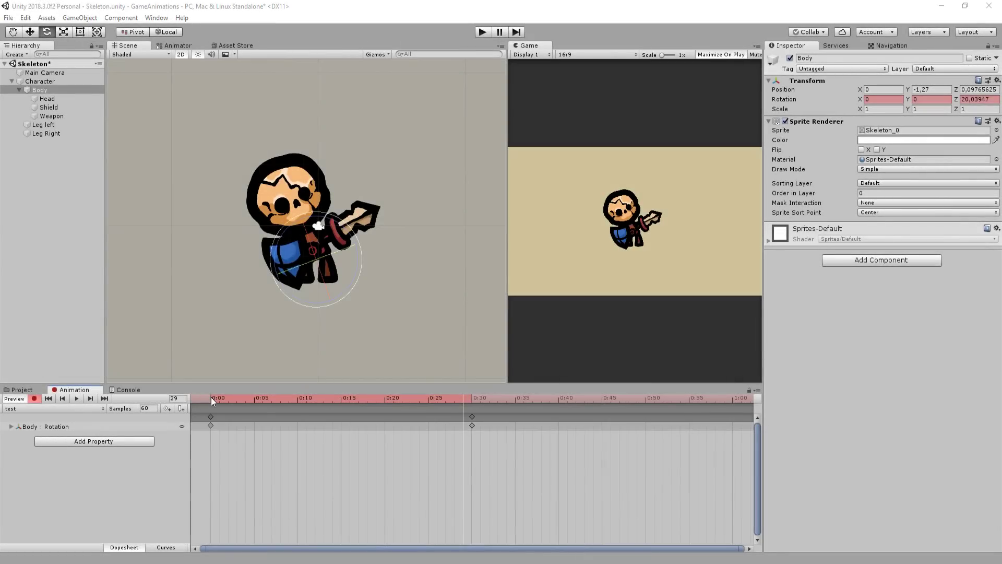
click(211, 397)
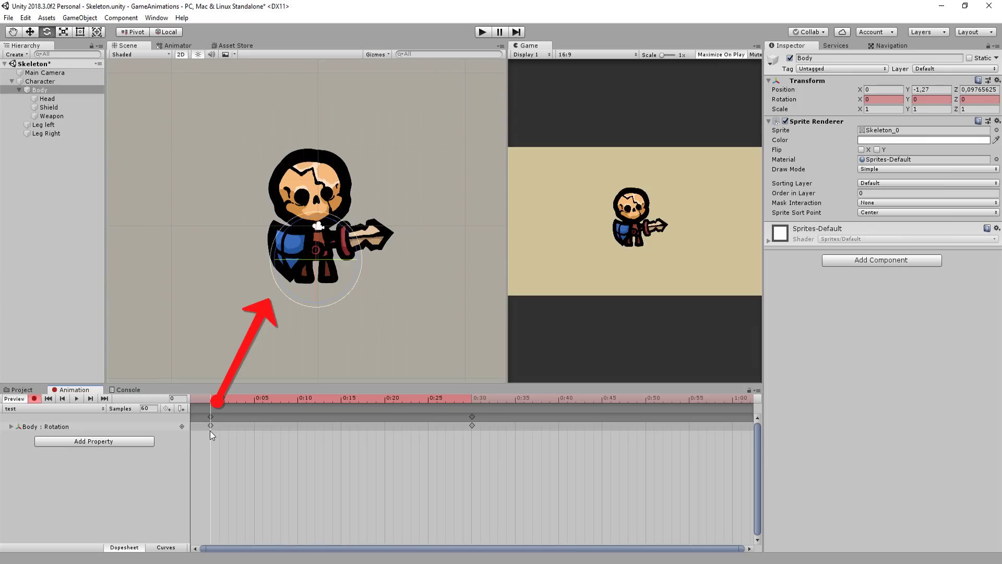
click(472, 399)
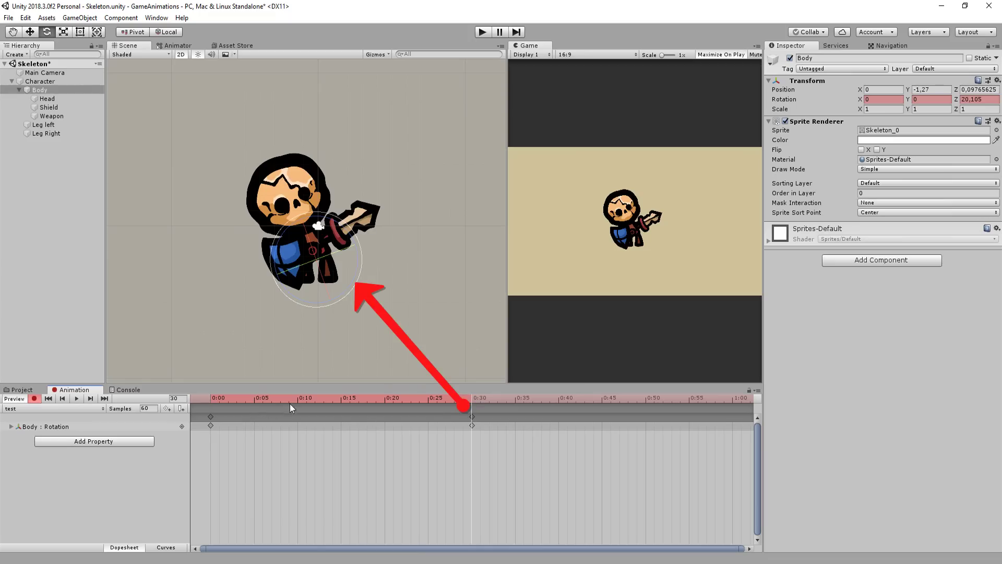
click(77, 398)
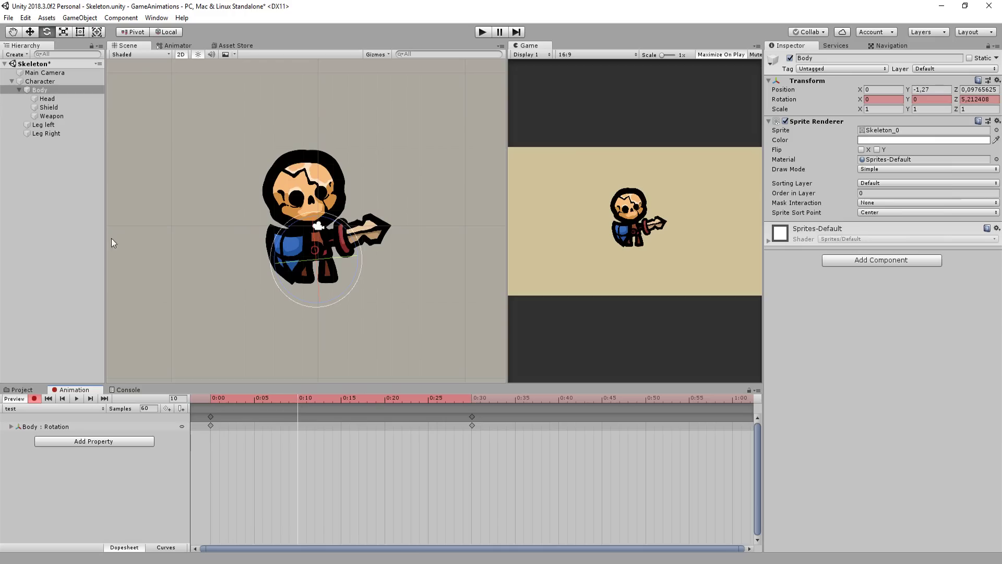
Key the Head tilted about 19 degrees, play the clip from 0:00, then turn recording off
click(52, 97)
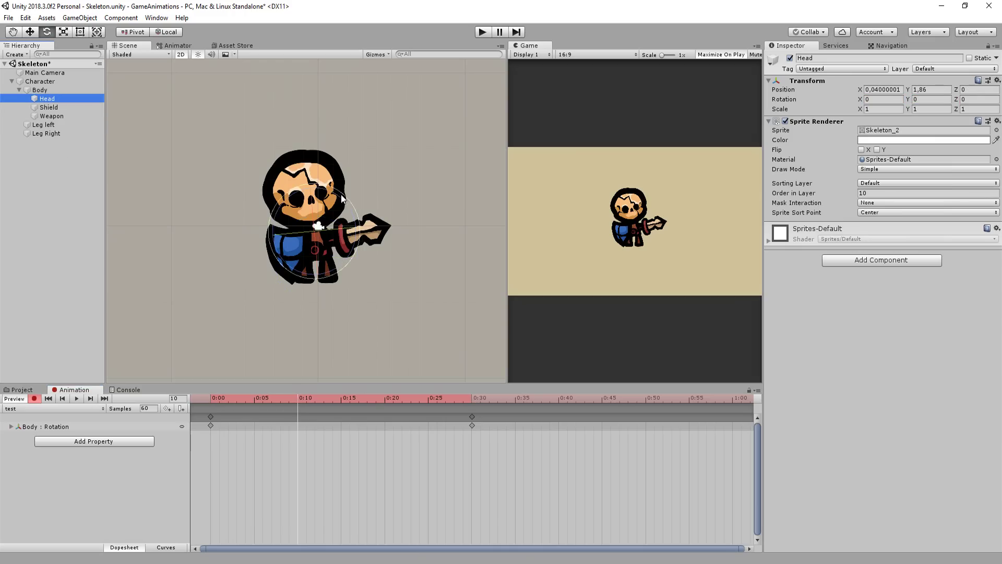
drag(342, 198, 312, 183)
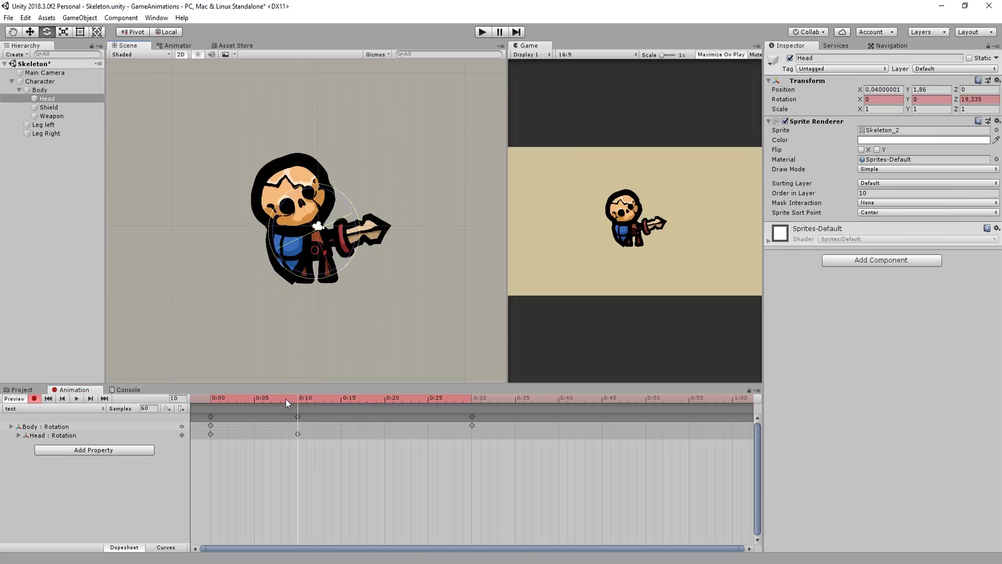
drag(286, 399, 212, 391)
click(78, 398)
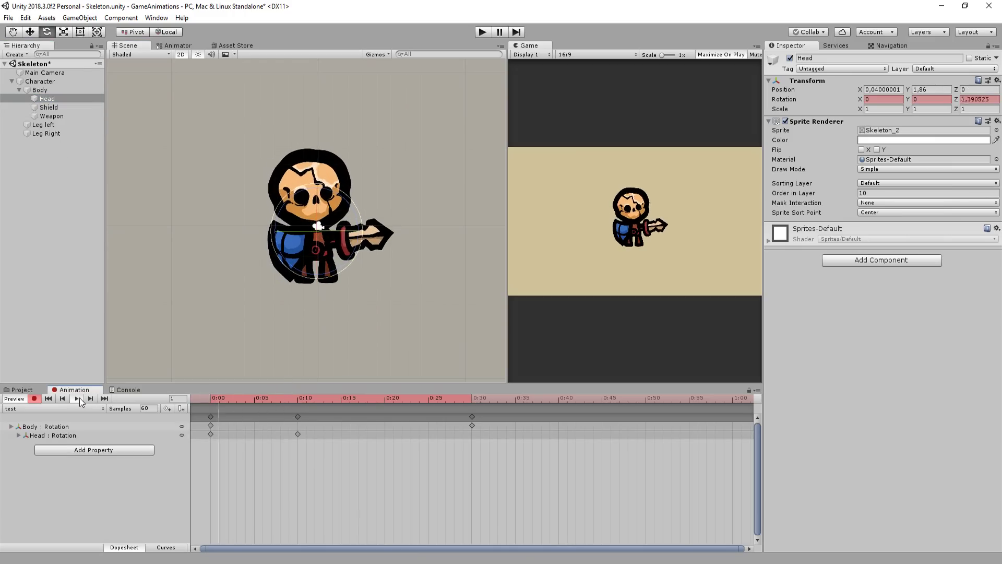
click(77, 398)
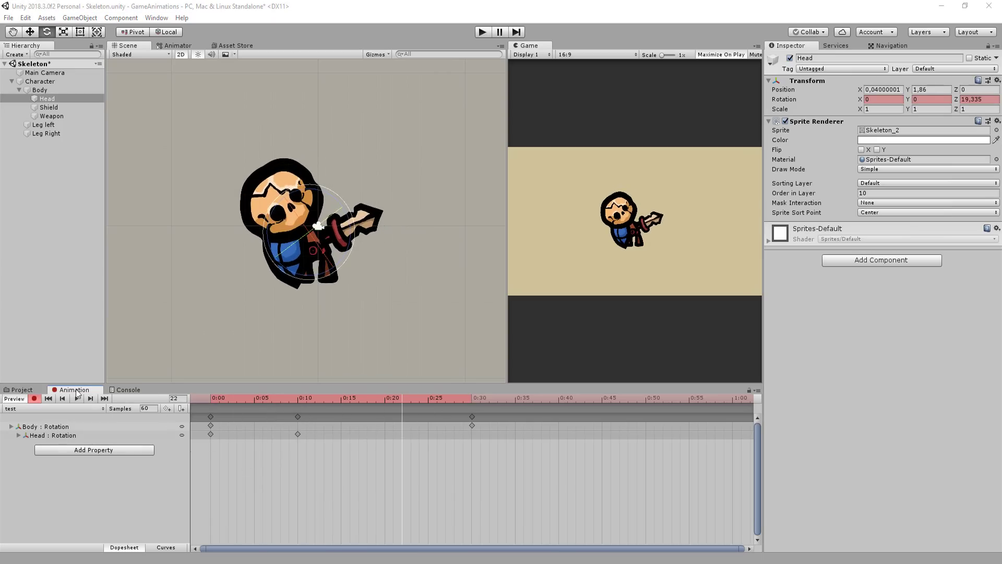
click(34, 398)
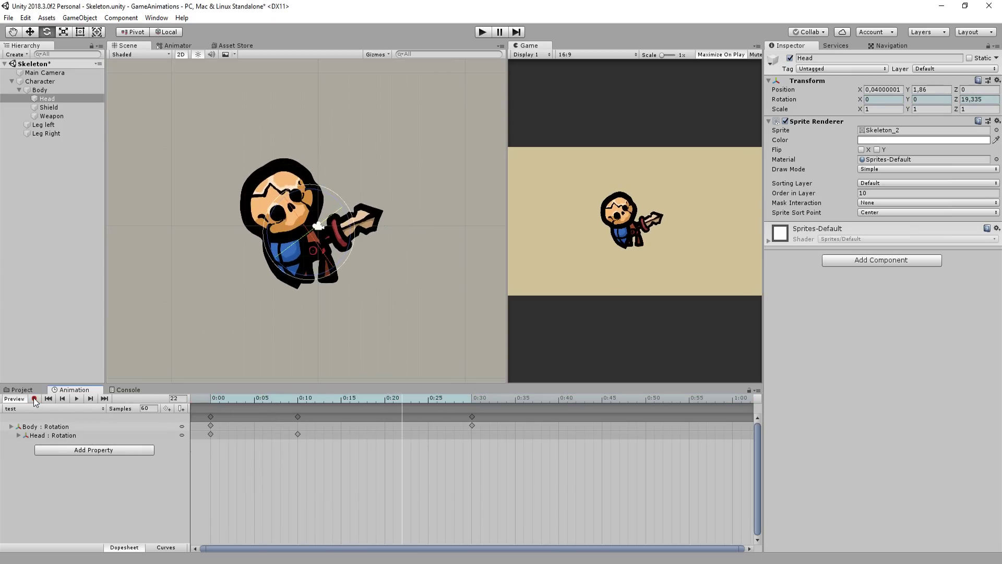
Move the Body rotation's 0:30 keyframe to 0:15 and replay the clip
click(25, 398)
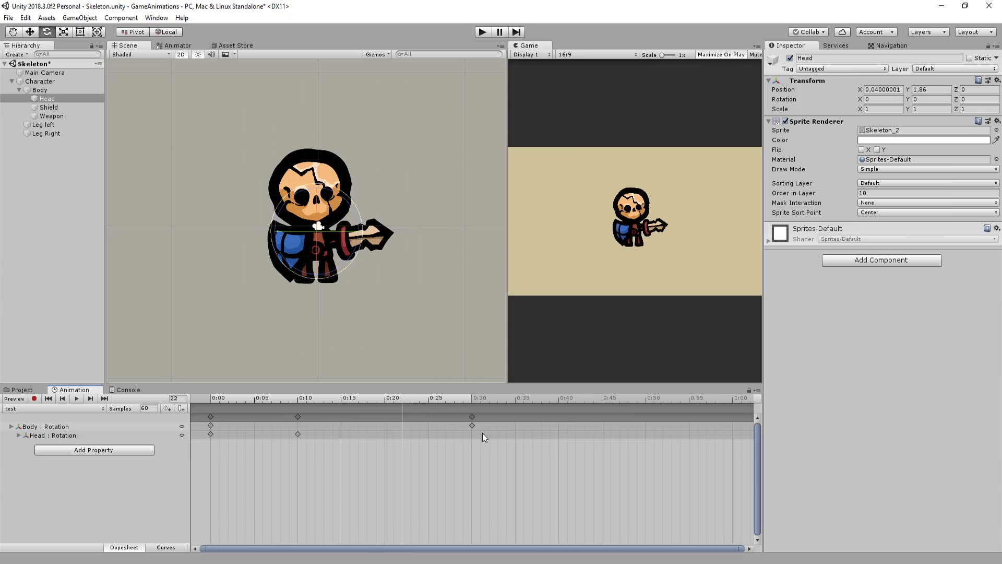
key(space)
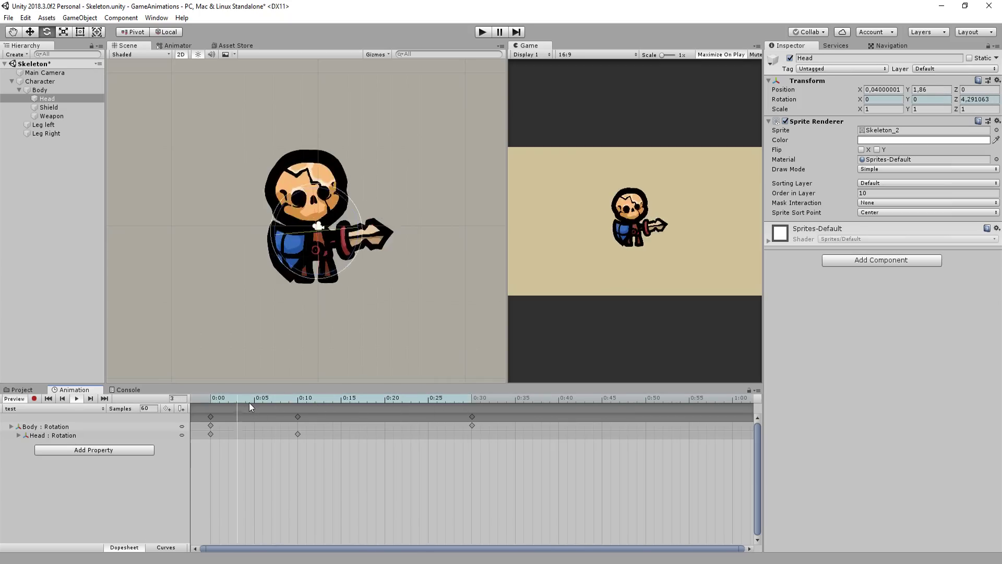
click(472, 416)
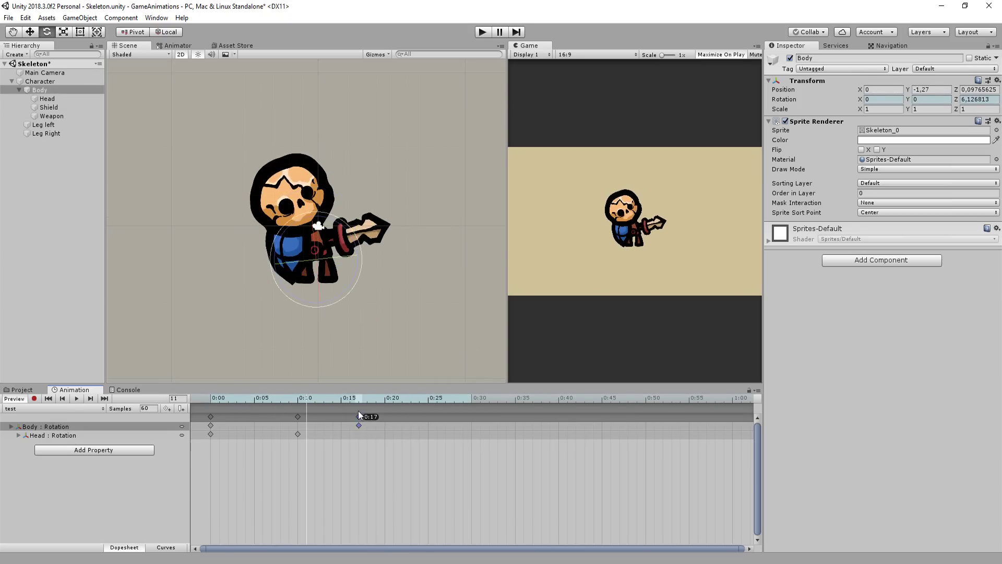
drag(359, 416, 472, 417)
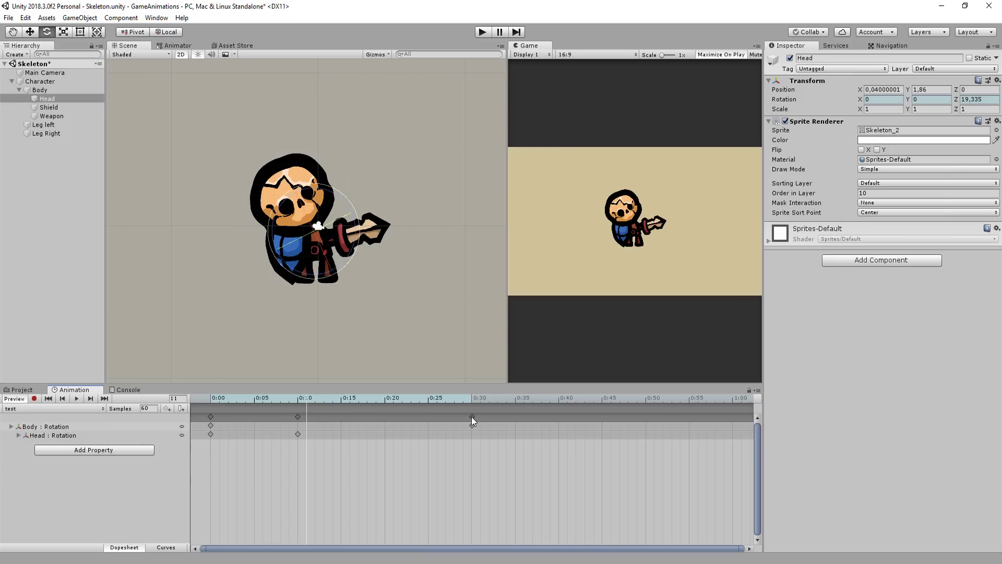
drag(472, 417, 340, 410)
key(space)
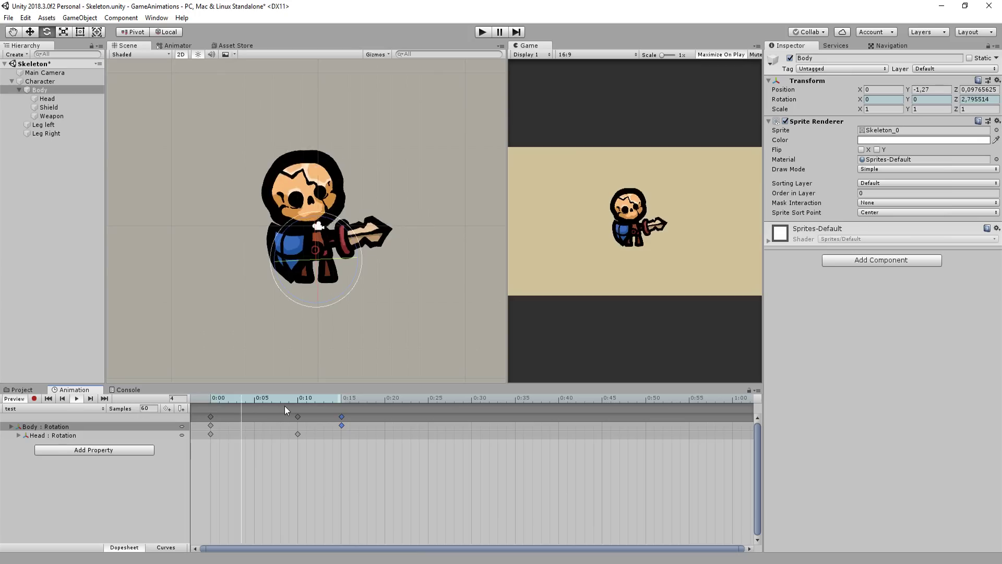
key(space)
Shift the keyframes at 0:00 later to 0:06
drag(384, 448, 212, 417)
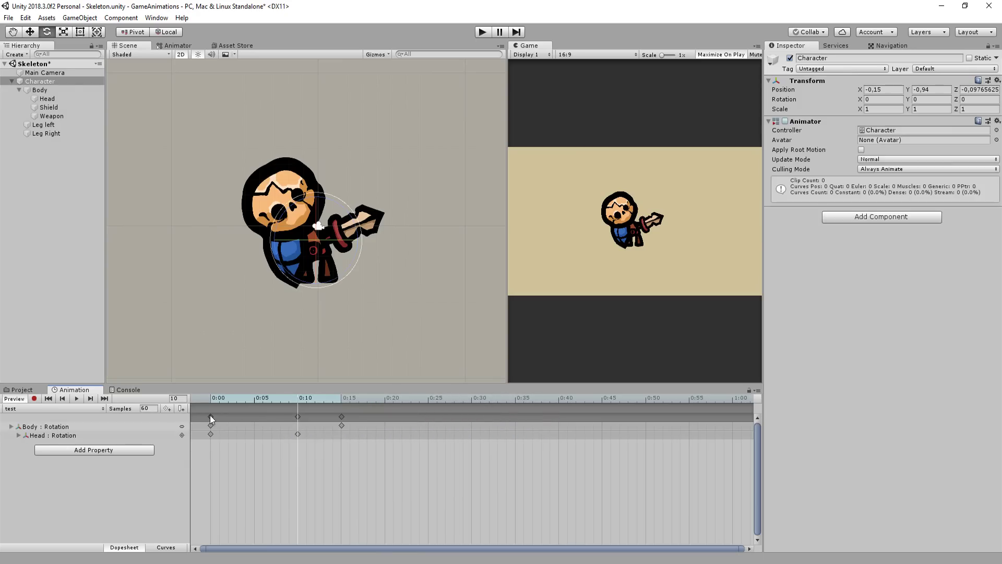
click(210, 416)
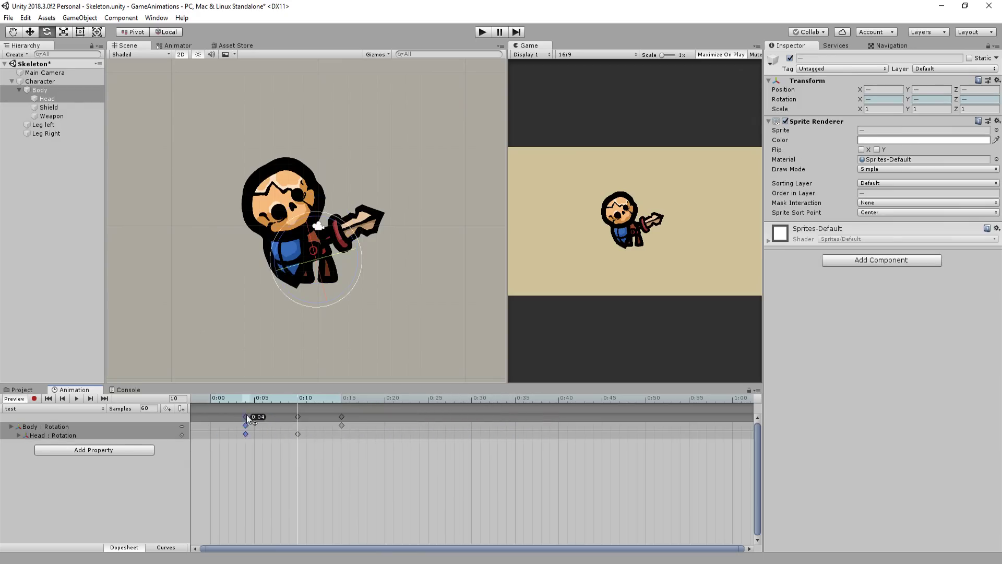
drag(217, 418, 265, 419)
scroll(304, 505, up, 5)
scroll(243, 490, down, 5)
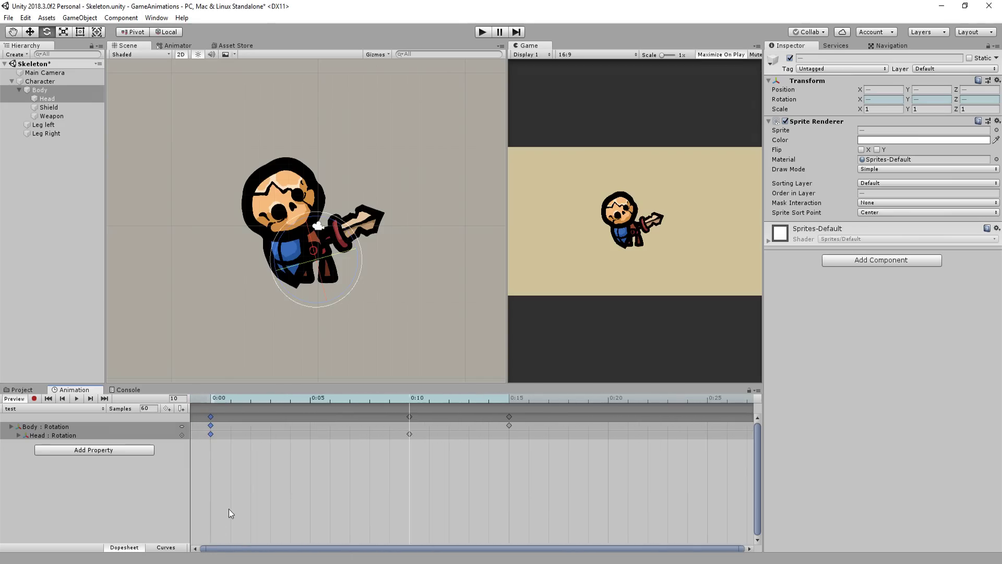
scroll(243, 490, down, 3)
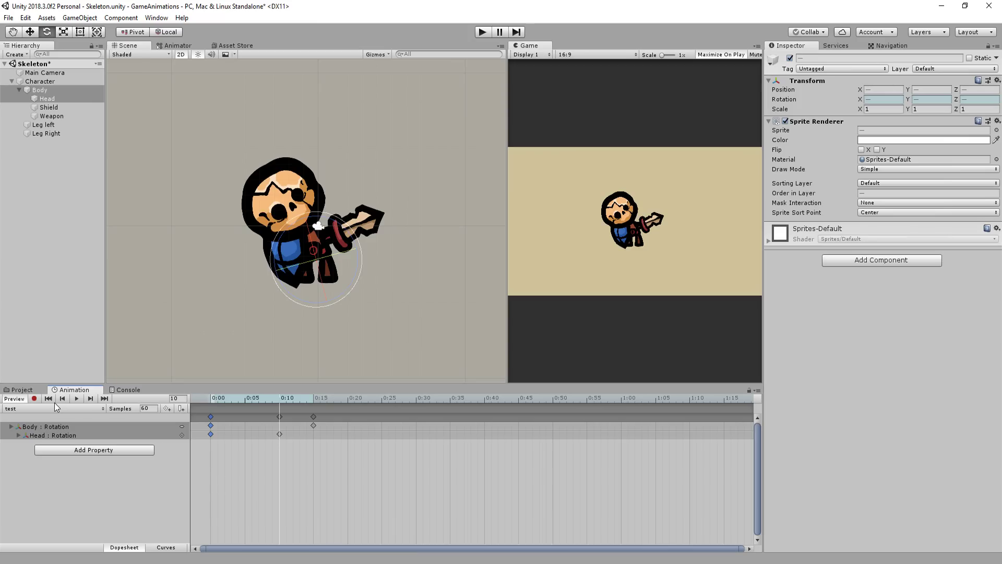
Re-enable recording and try raising the head, checking the console error
click(34, 398)
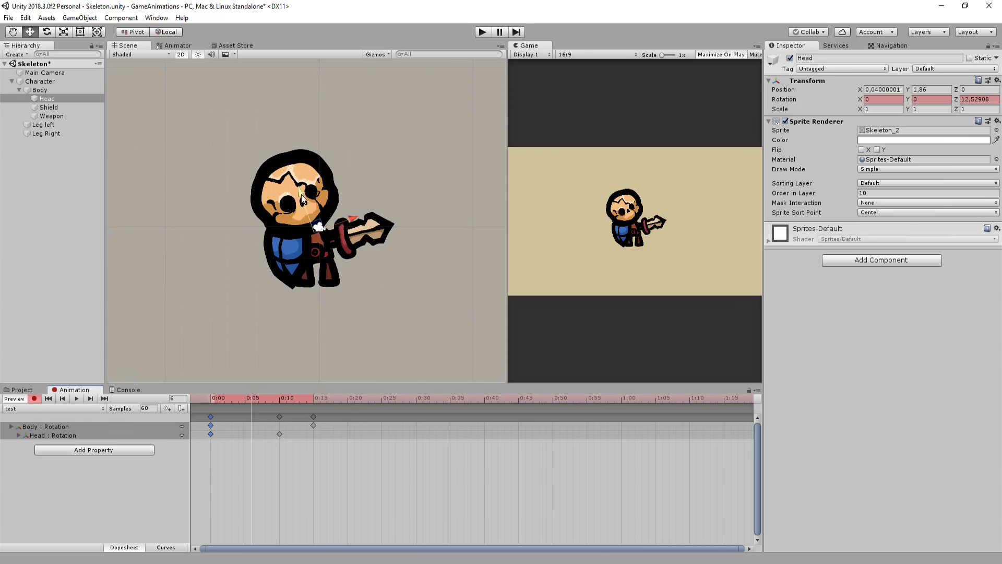
drag(302, 190, 300, 186)
click(128, 390)
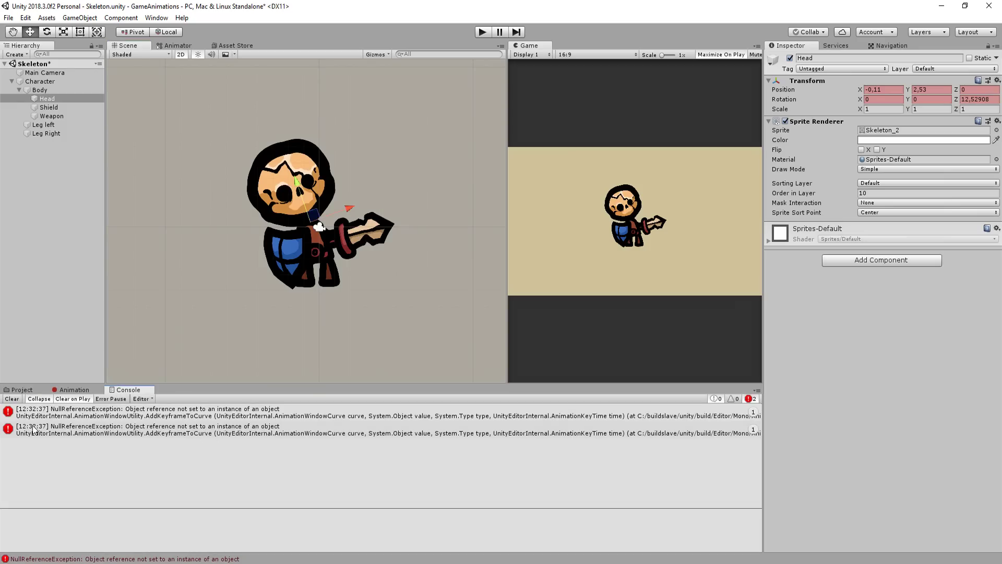
click(74, 389)
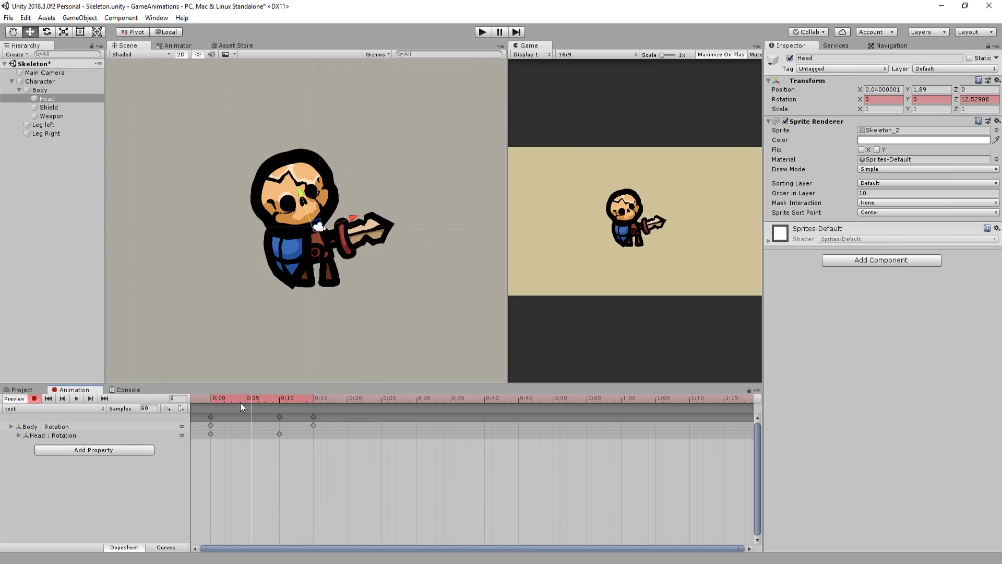
Add a Body > Head Position track and key the head raised at 0:05
click(90, 450)
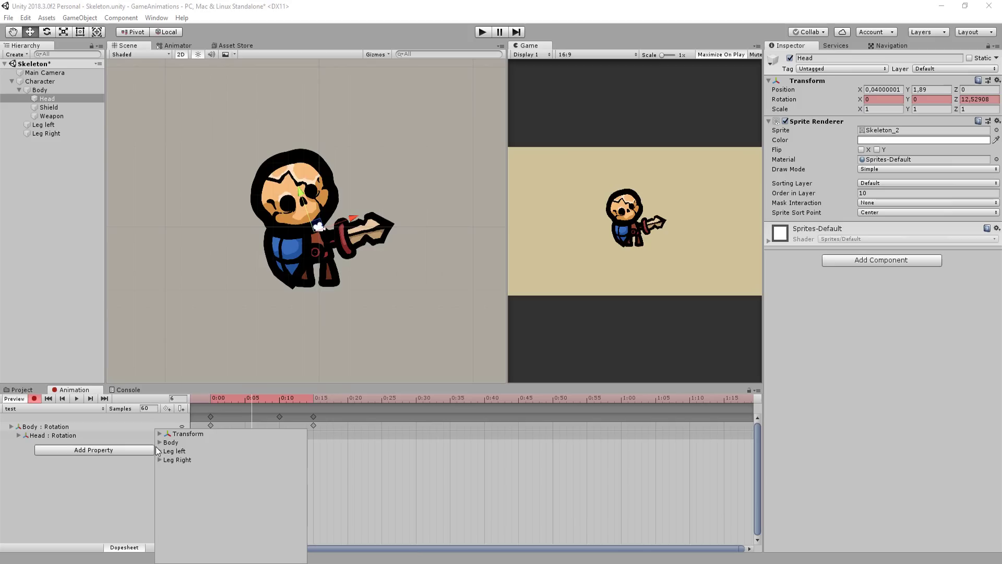
click(160, 443)
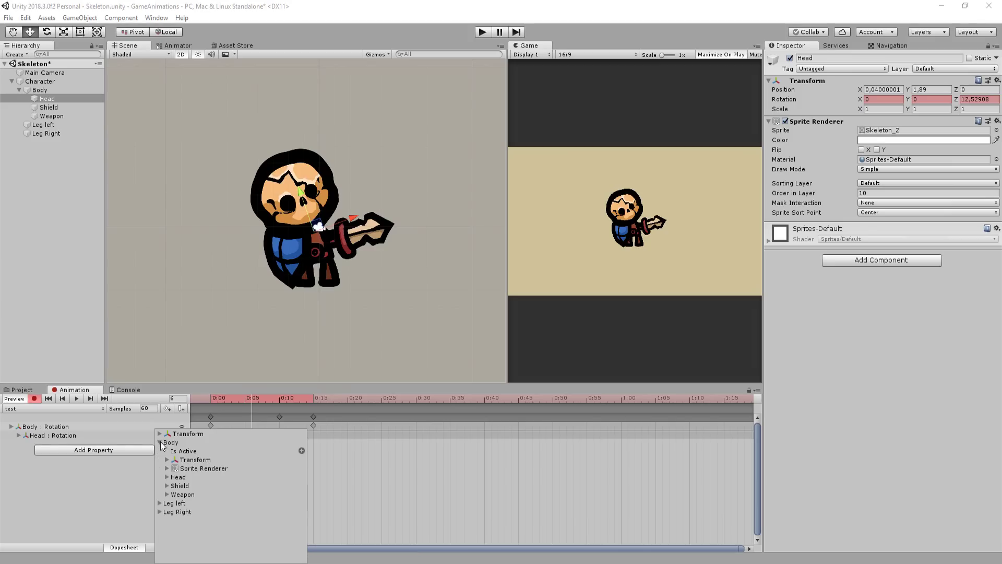
click(167, 477)
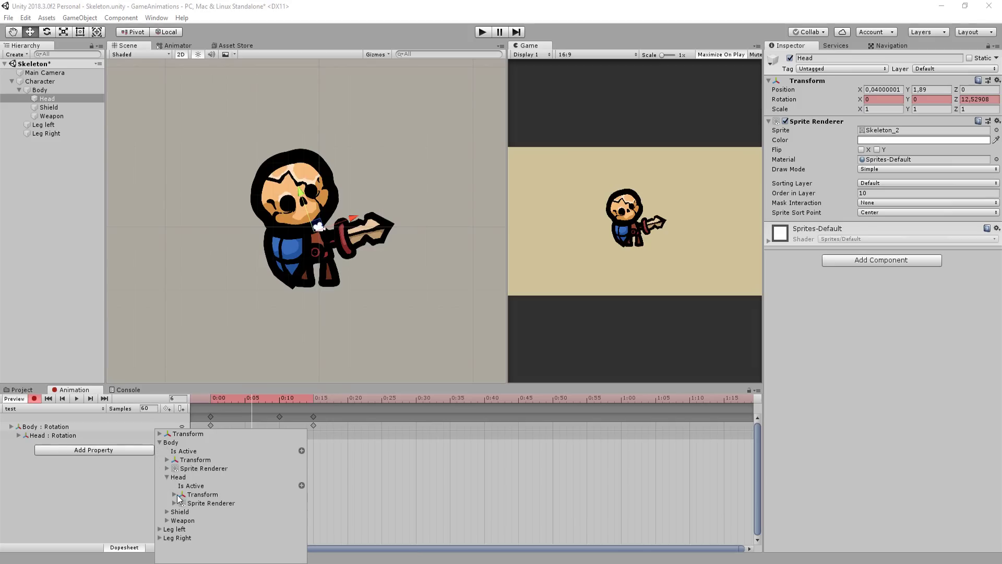
click(174, 494)
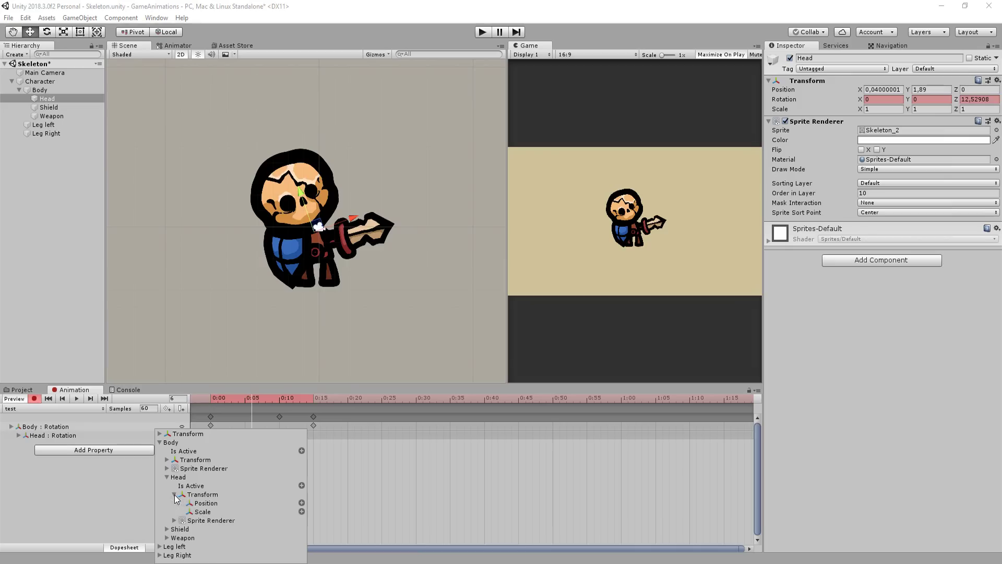
click(302, 503)
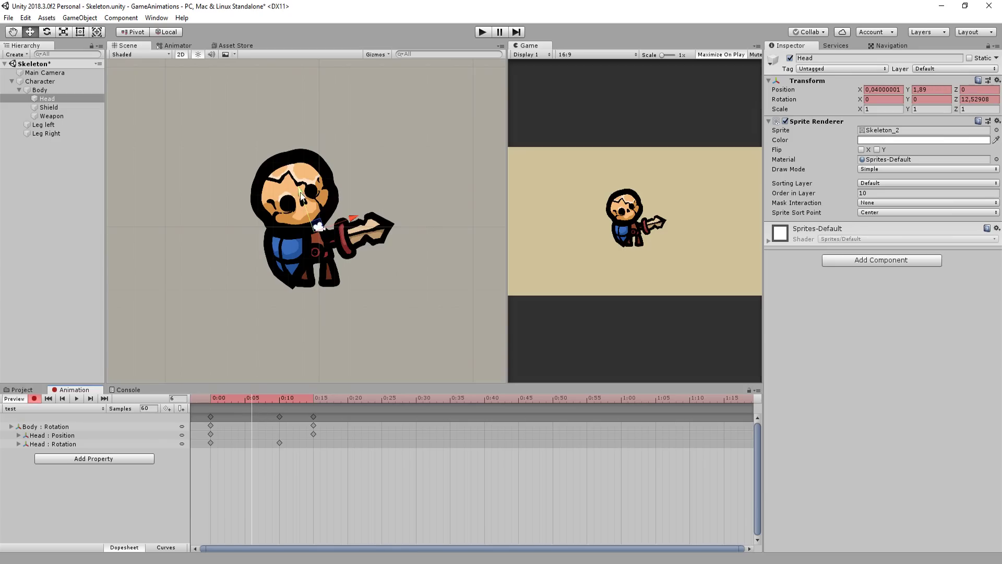
drag(303, 193, 296, 175)
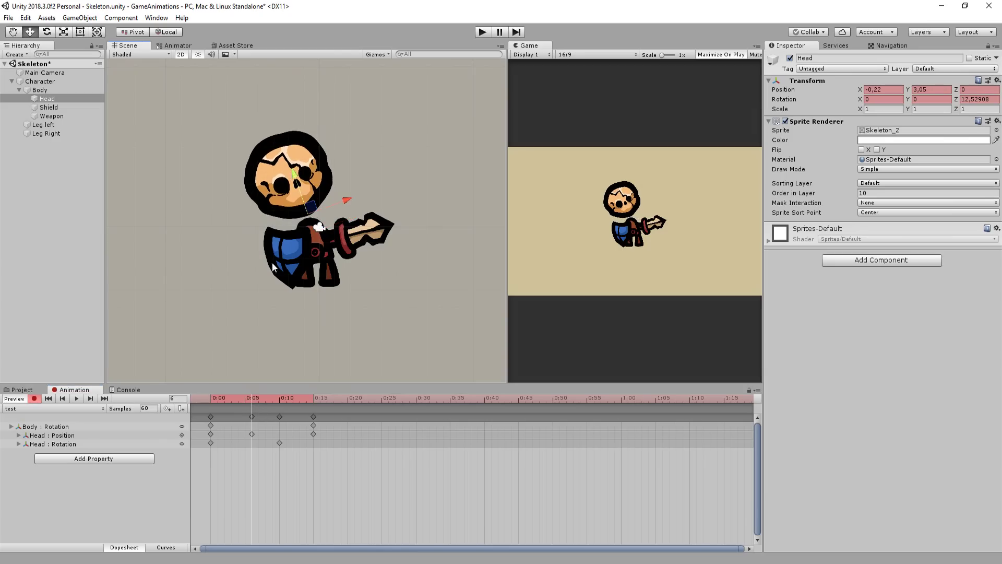
drag(251, 396, 215, 403)
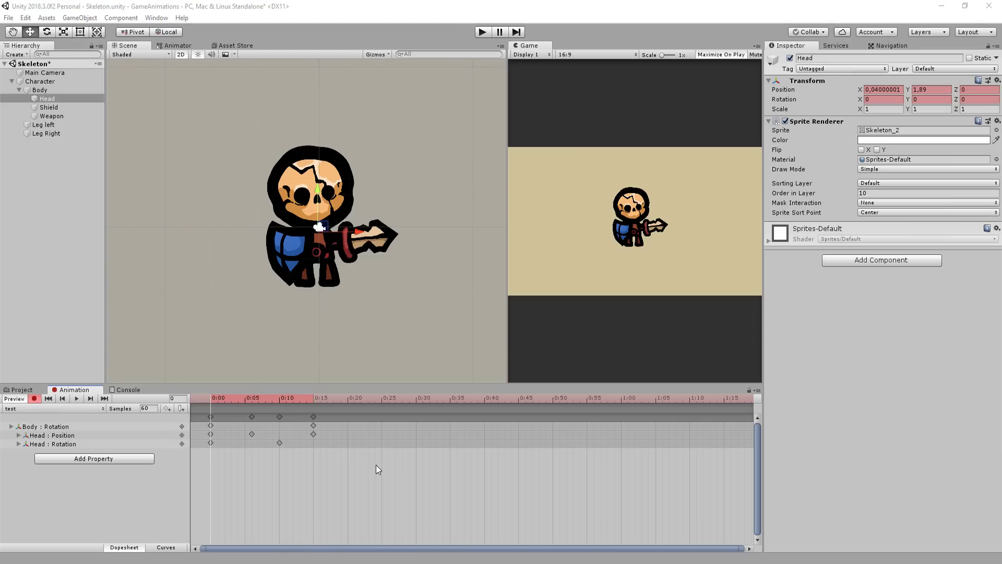
Delete all existing keyframes and add a Body Position track
drag(376, 464, 186, 406)
key(Delete)
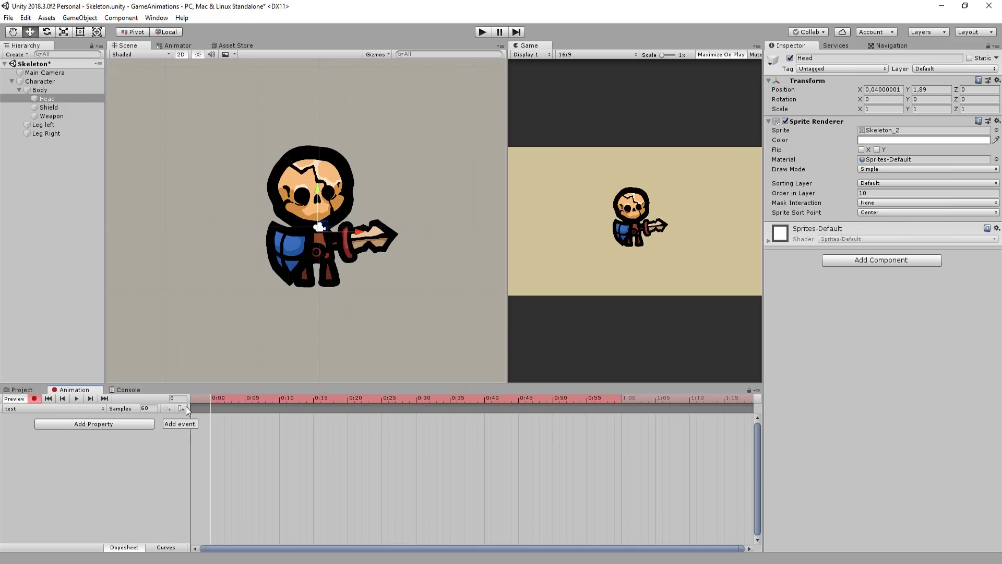
click(94, 424)
click(167, 453)
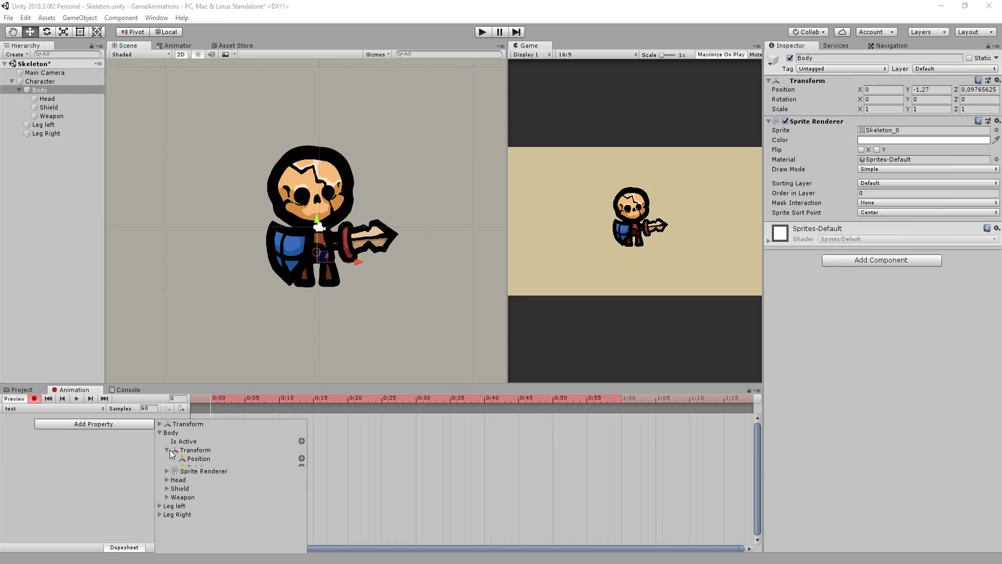
click(174, 463)
click(304, 456)
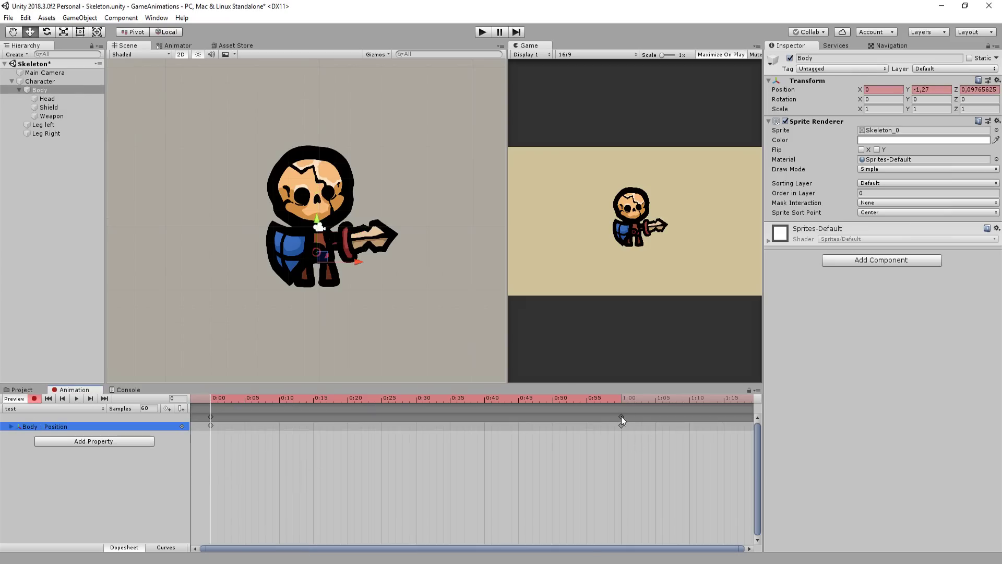
Put the end key at 0:30, key the body raised at frame 15, and preview
drag(621, 416, 602, 417)
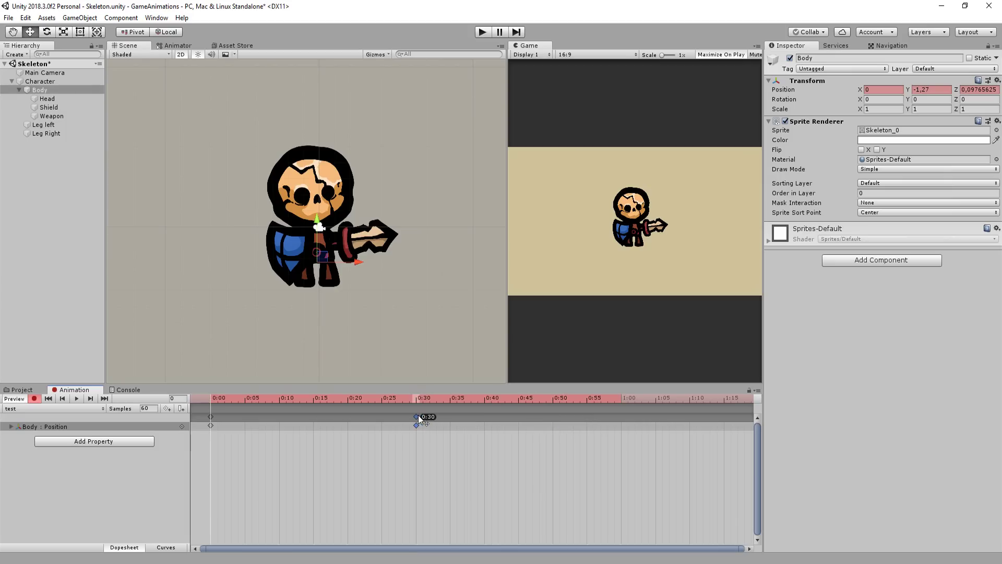
drag(418, 415, 416, 417)
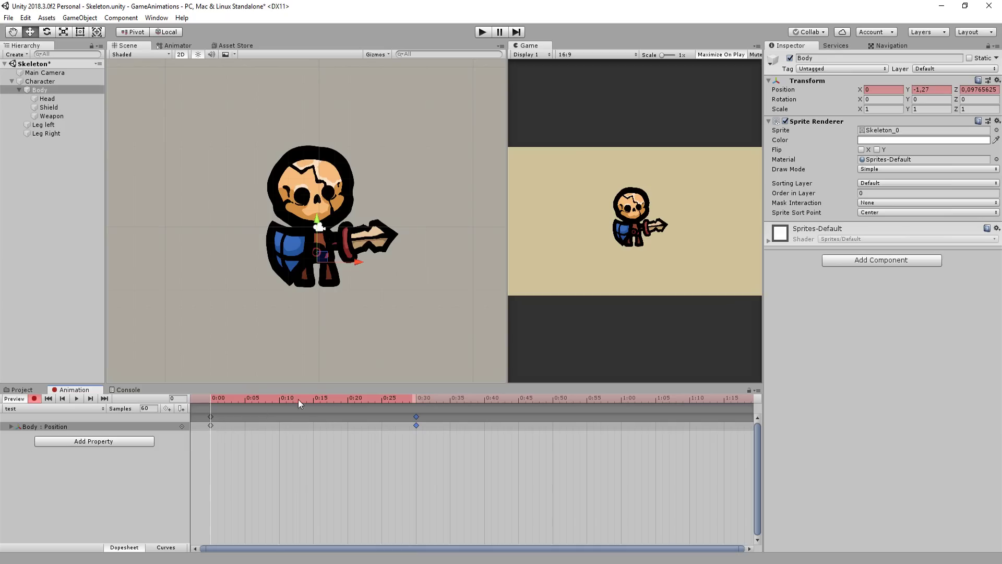
click(313, 398)
drag(319, 223, 319, 220)
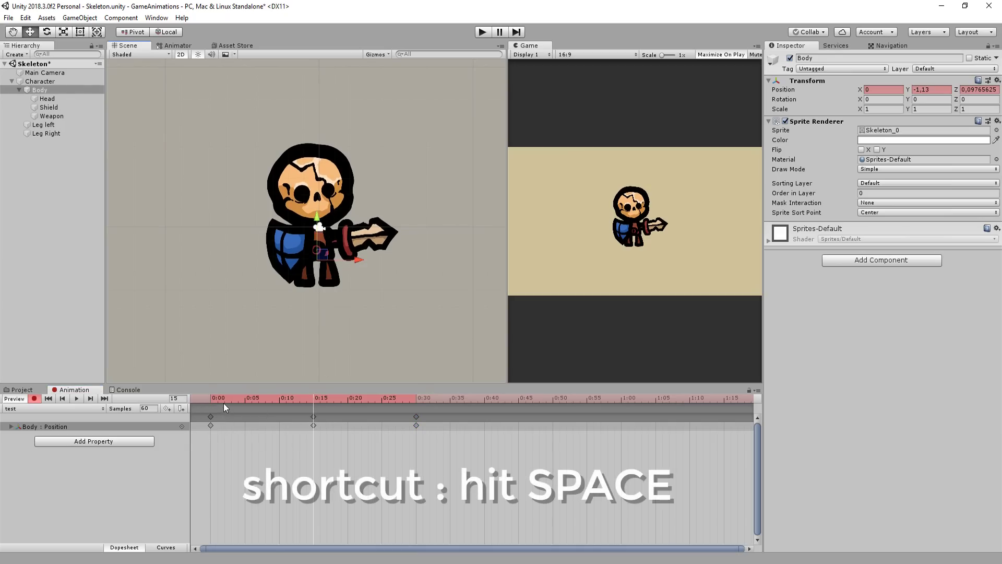
key(space)
click(35, 349)
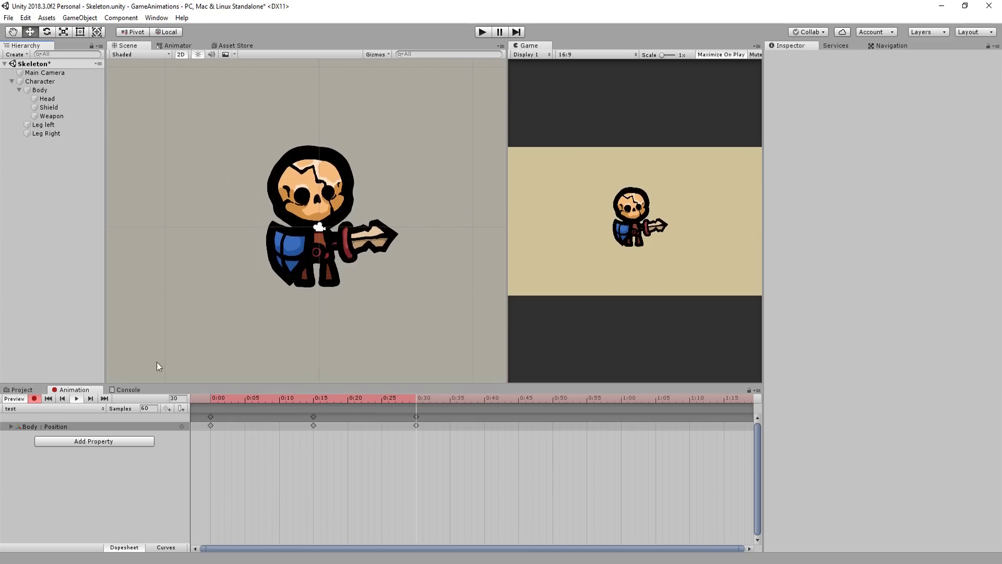
Add a Head Position track and key the head slightly lower at frame 7
click(94, 441)
click(196, 494)
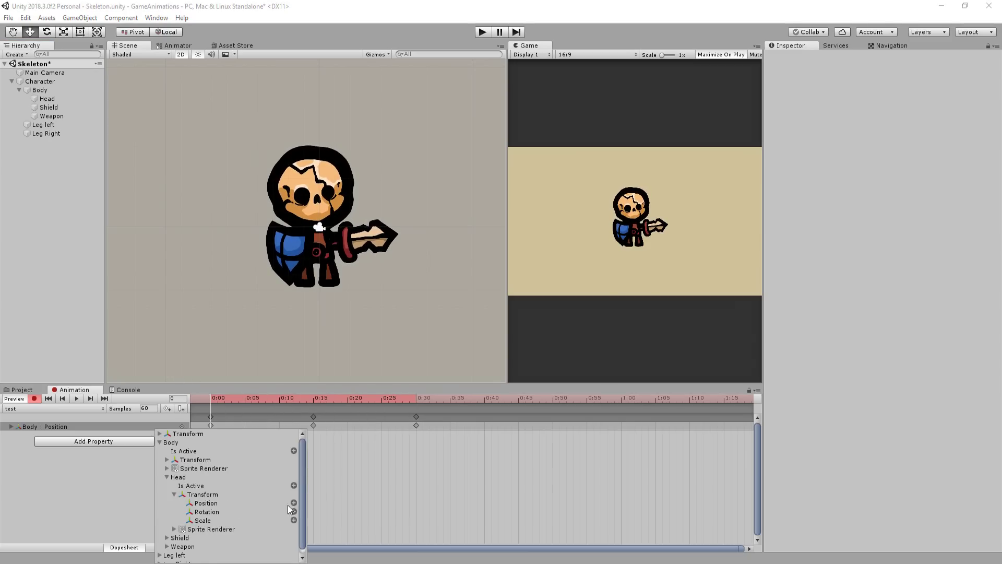
click(294, 503)
click(47, 98)
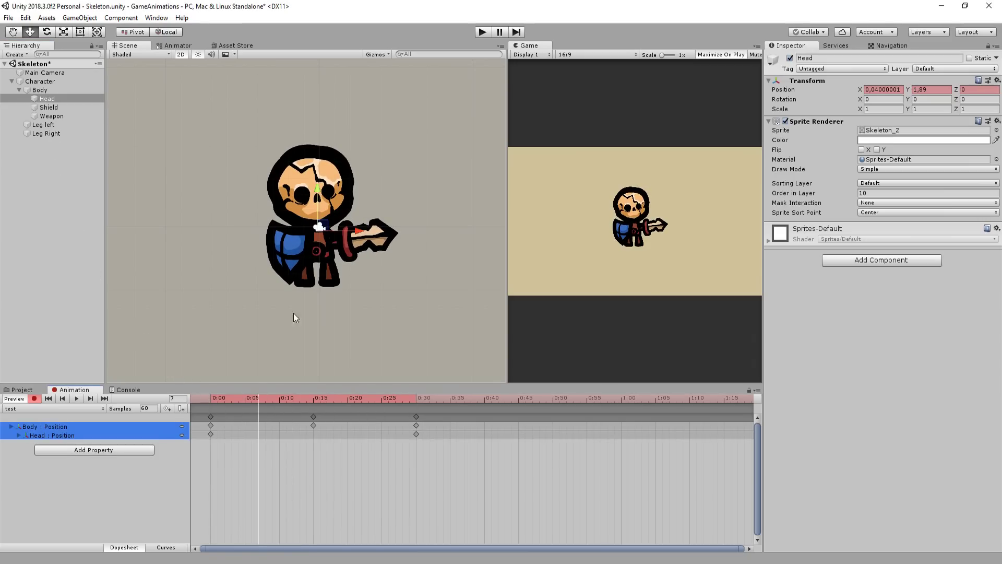
drag(319, 186, 319, 187)
Move to frame 23 and preview the head dip in the loop
click(368, 399)
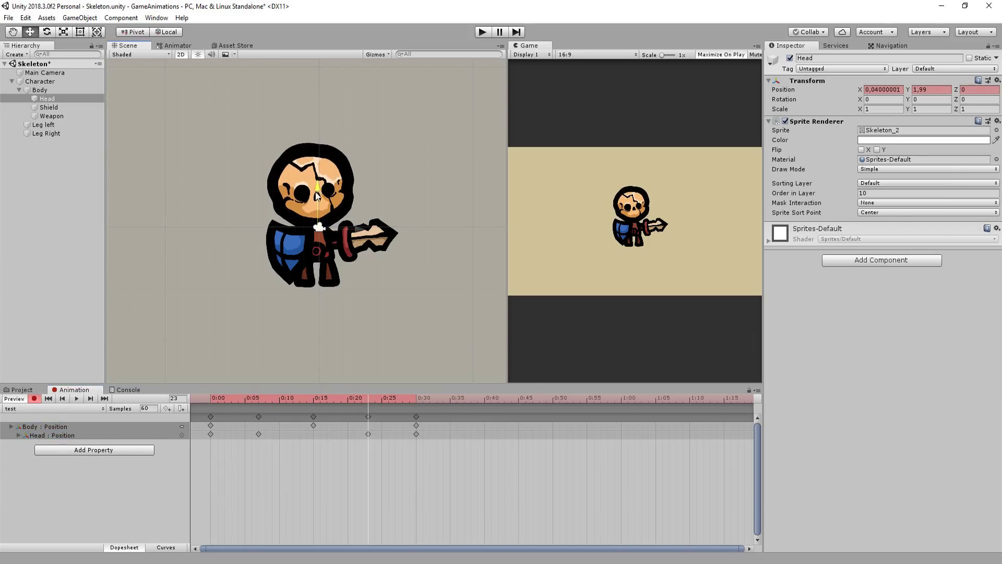
click(245, 400)
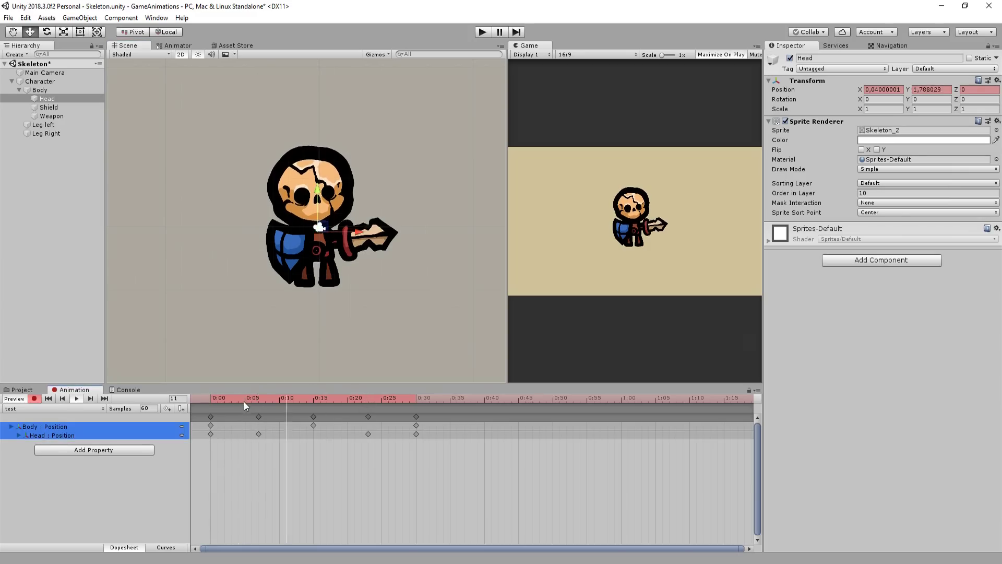
key(space)
click(22, 334)
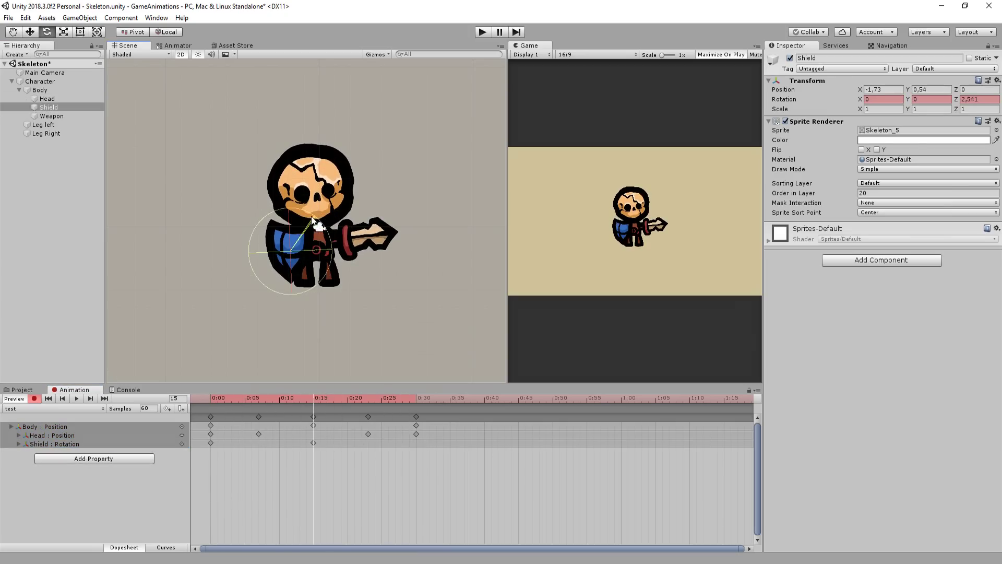
click(57, 116)
Tilt the Weapon at frame 15, copy the 0:00 keys to 0:30, and preview the loop
drag(361, 202, 361, 197)
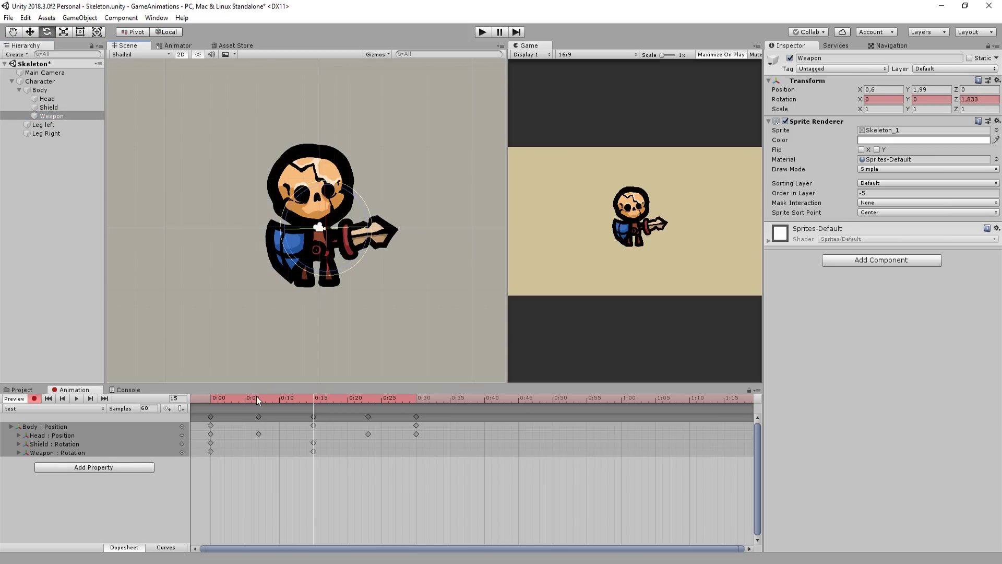
drag(233, 423, 193, 408)
click(417, 399)
key(ctrl+v)
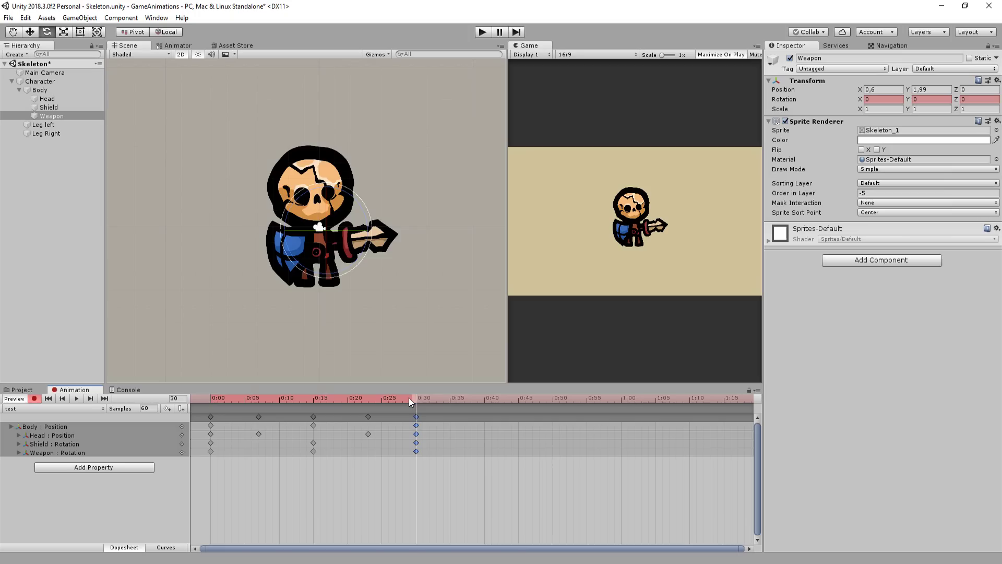
click(409, 397)
key(comma)
key(comma)
key(comma)
key(comma)
key(comma)
click(61, 316)
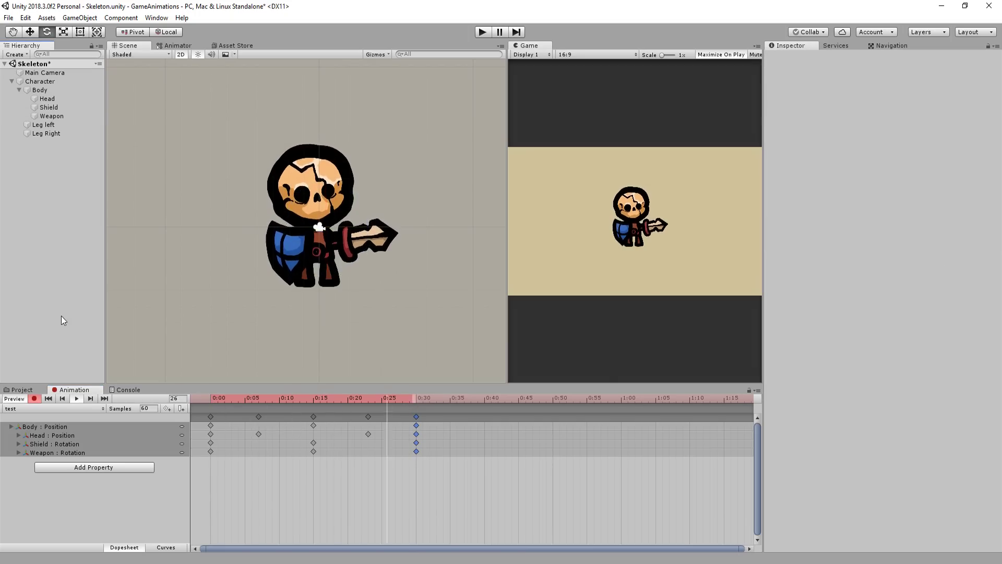
key(comma)
key(comma)
key(comma)
key(comma)
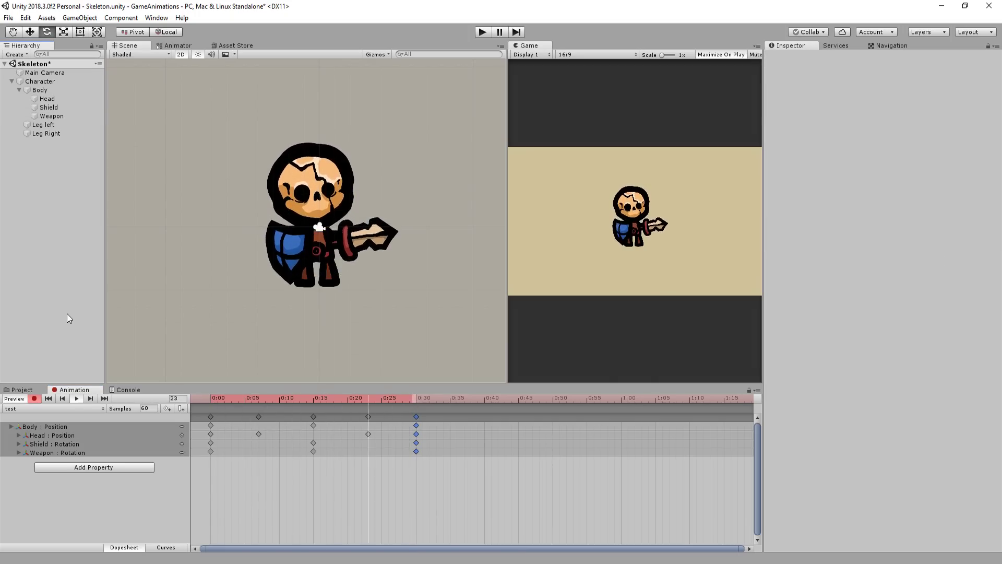
click(292, 398)
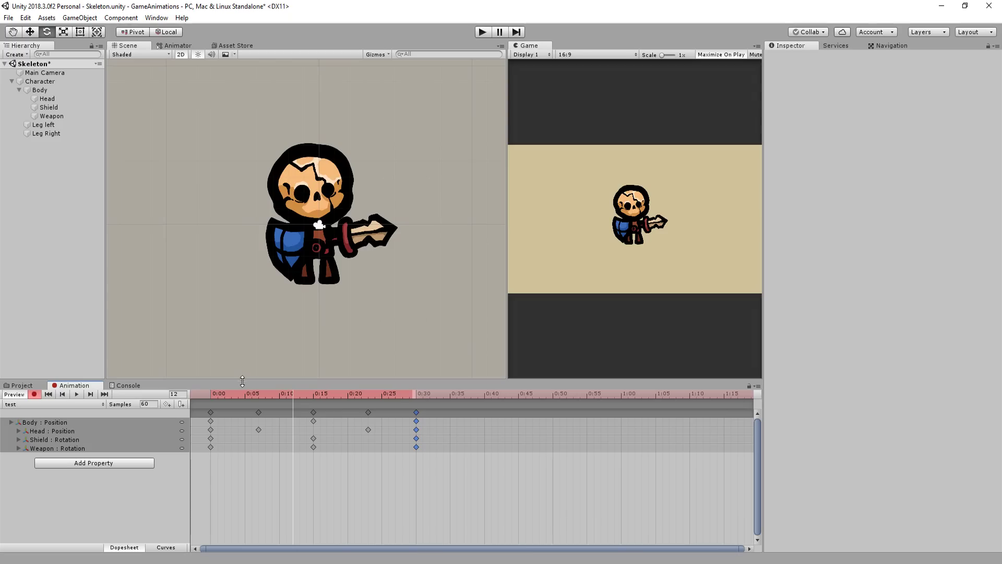
click(441, 471)
drag(484, 464, 204, 408)
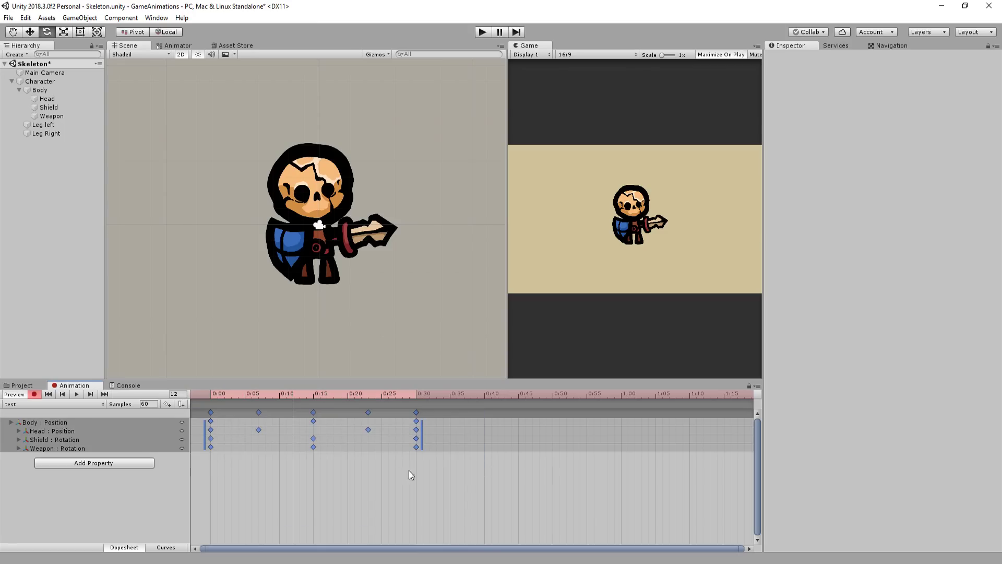
drag(424, 428, 343, 428)
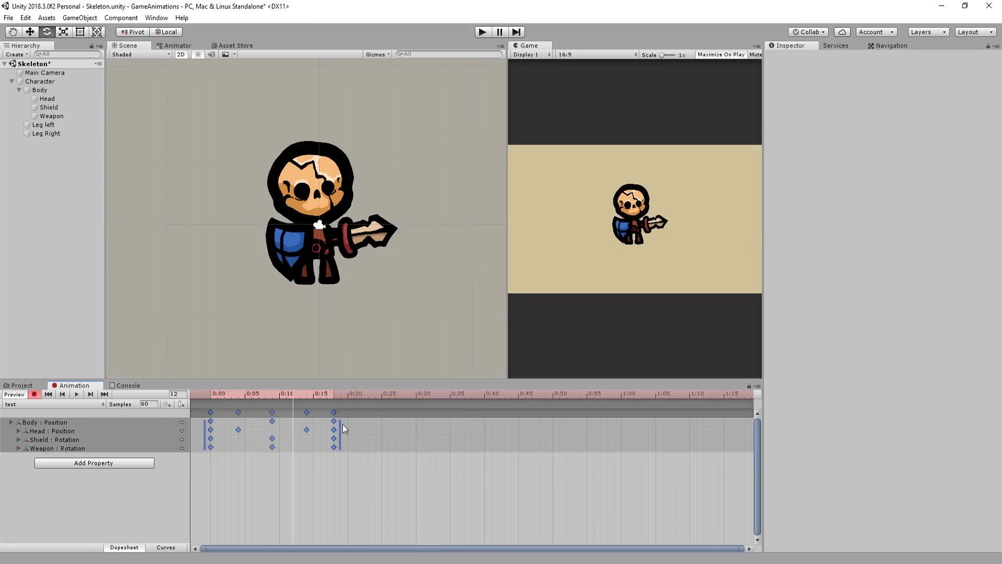
click(280, 396)
key(space)
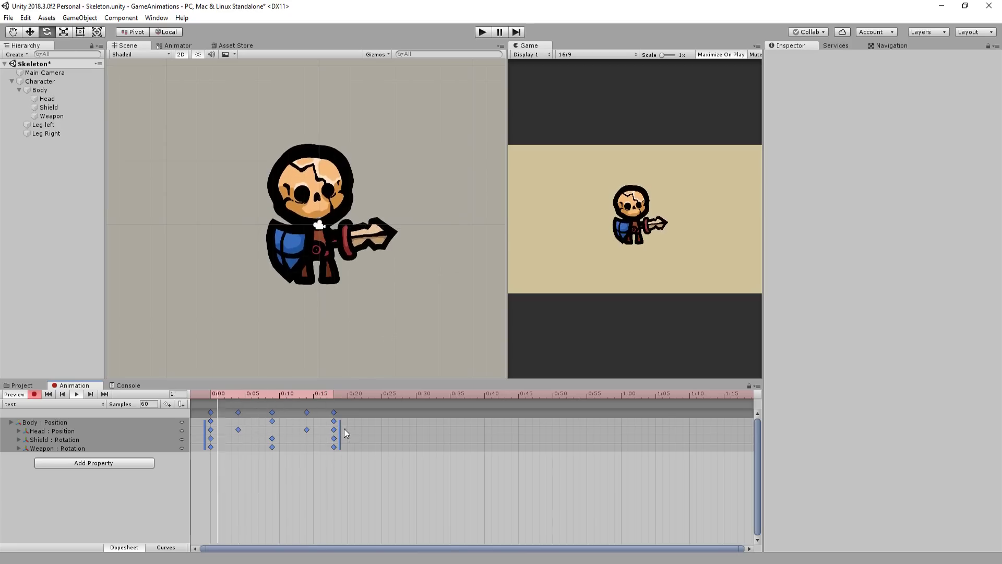
drag(342, 429, 660, 423)
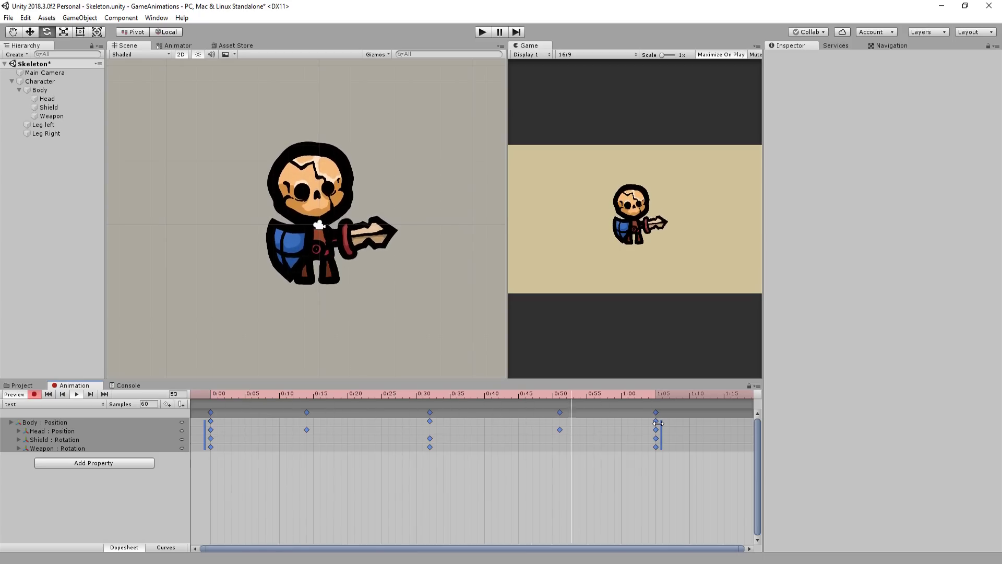
click(621, 396)
drag(661, 434, 420, 435)
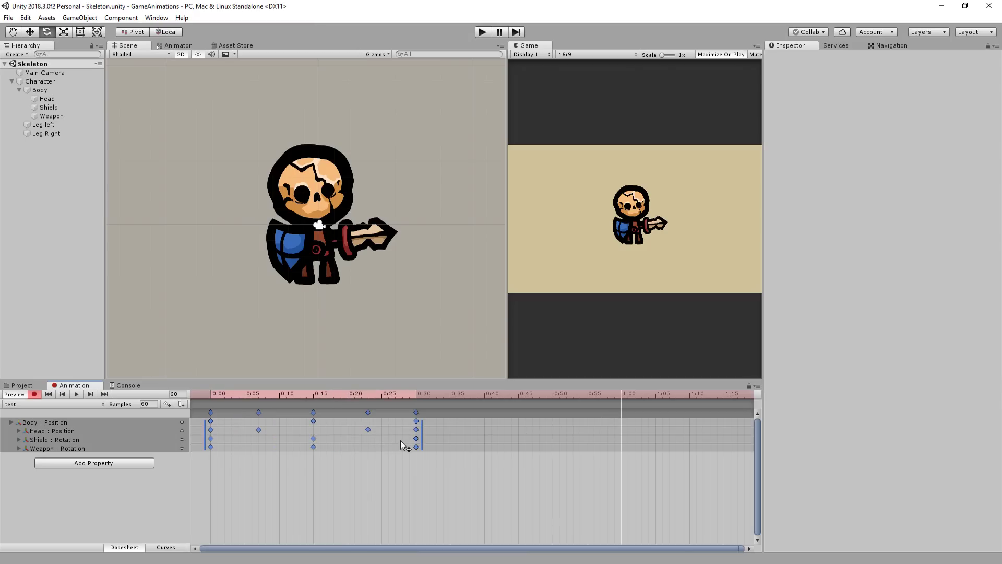